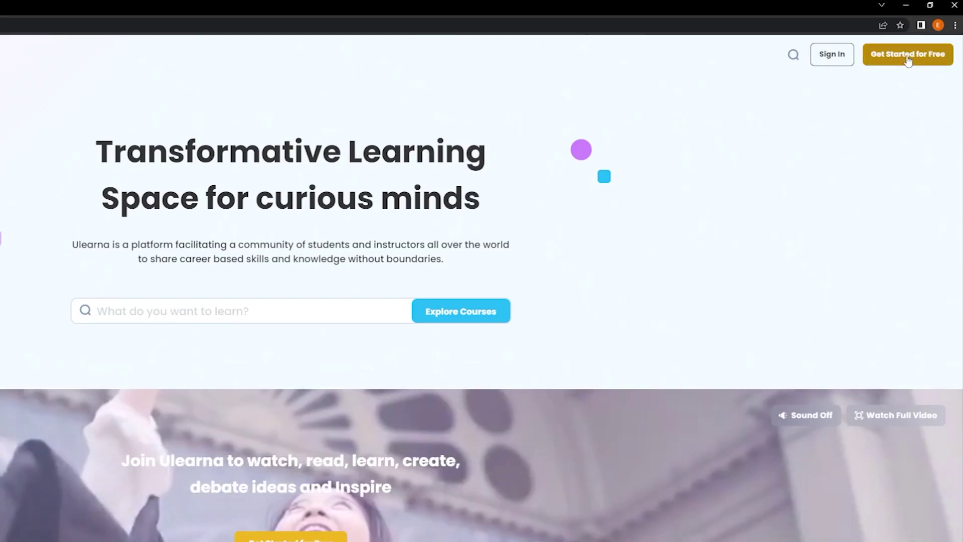
Start a free Ulearna sign-up and enter the learner's full name and e-mail address
left_click(908, 56)
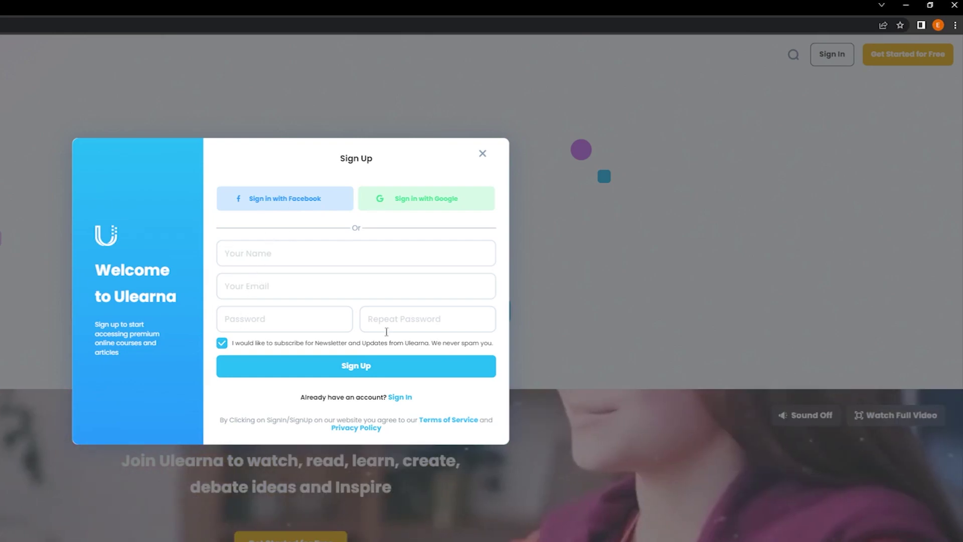
left_click(267, 256)
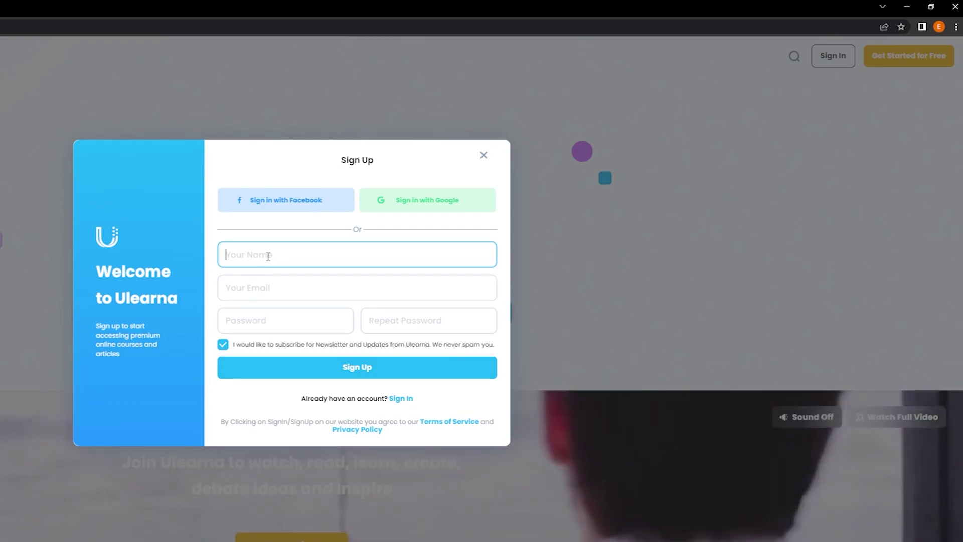
key("Tab")
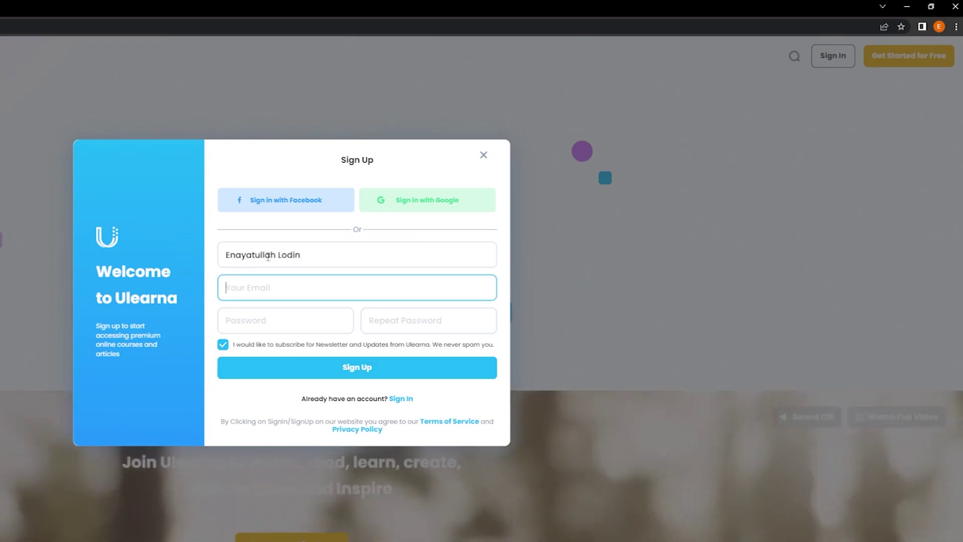
Enter the account password, repeat it, and submit the sign-up form
key("Tab")
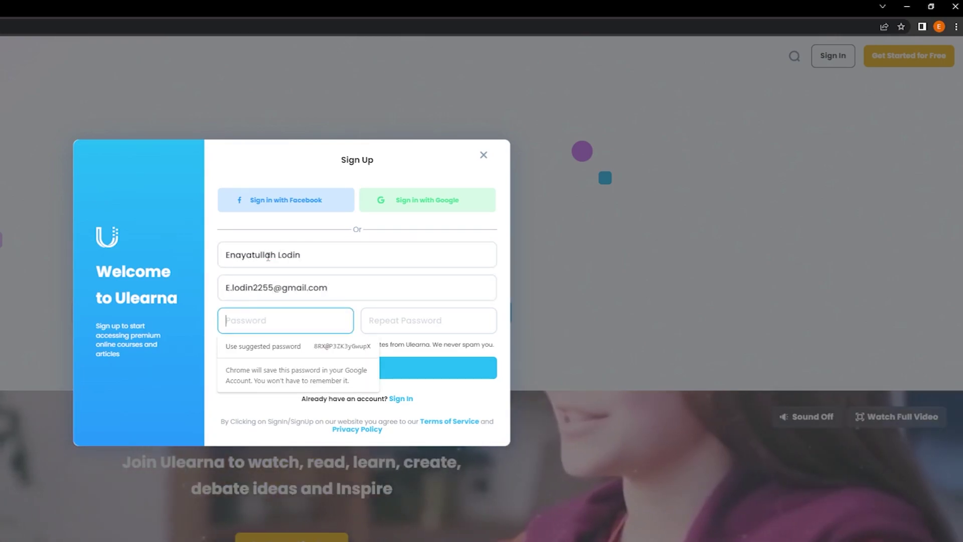
type("••••••••••••••••")
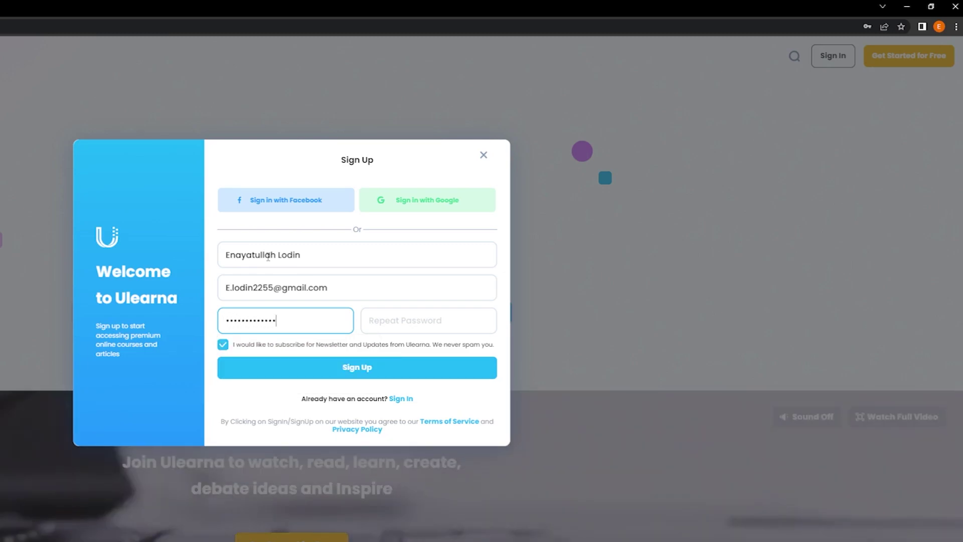
key("Tab")
type("••••••••••••••••")
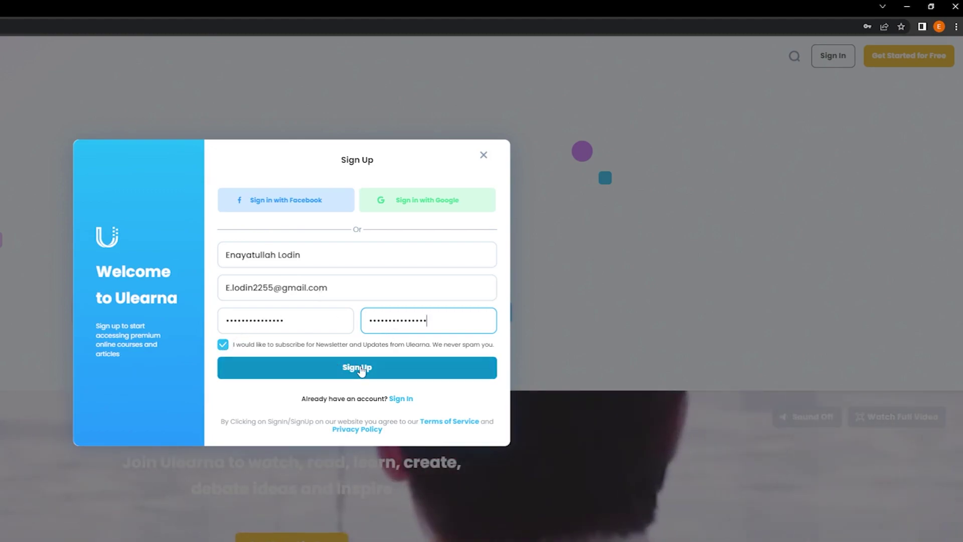
left_click(361, 369)
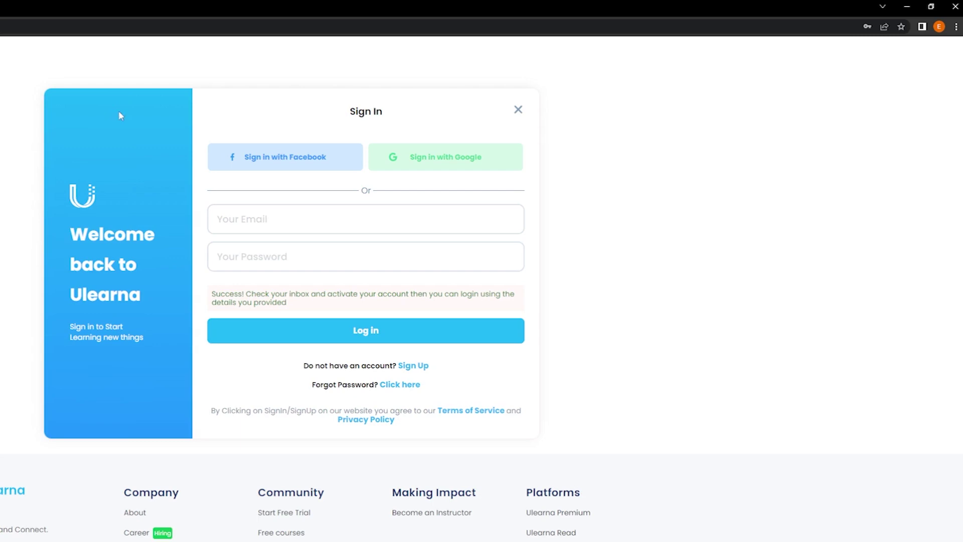
Log in with the saved e-mail and account password, then open Tech Training from the footer
left_click(267, 219)
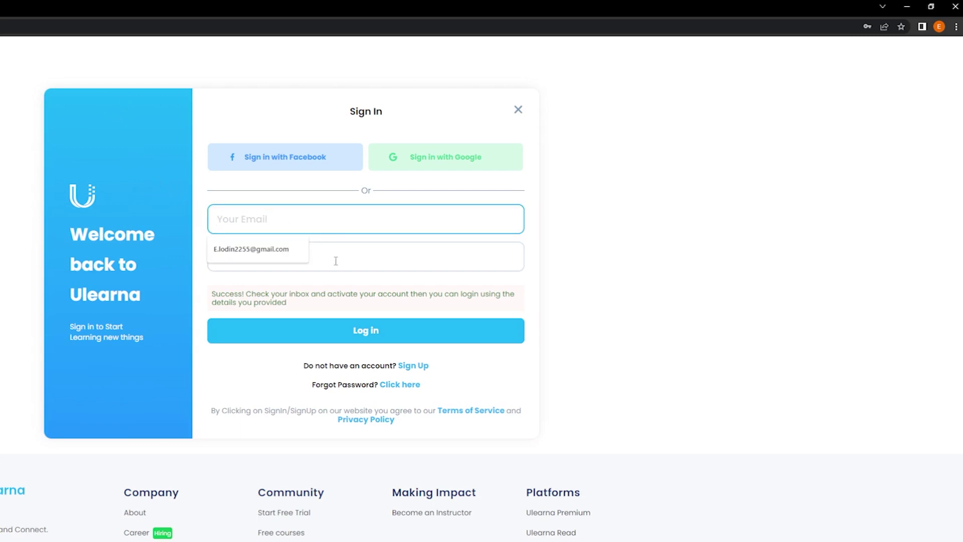
left_click(336, 261)
left_click(285, 216)
left_click(251, 249)
left_click(293, 256)
type("•••••••••")
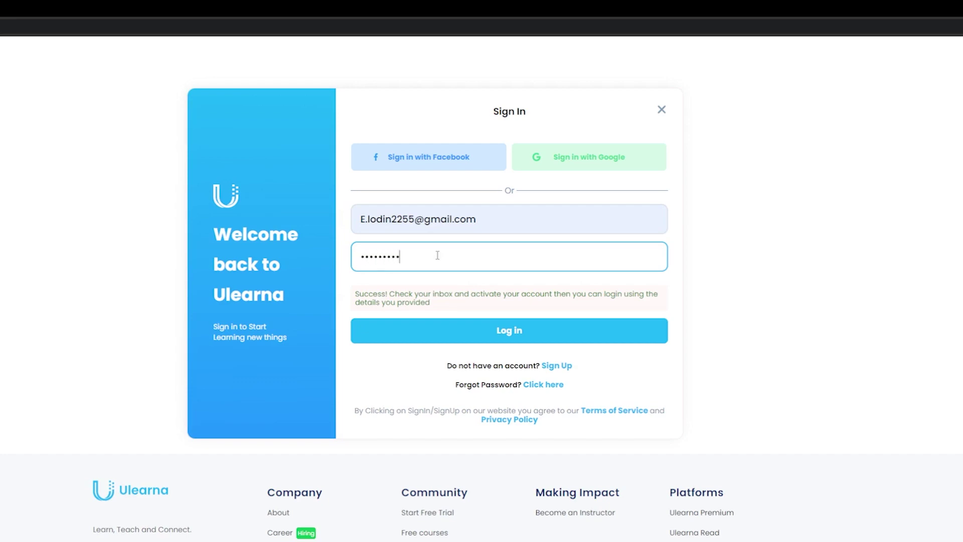
left_click(432, 335)
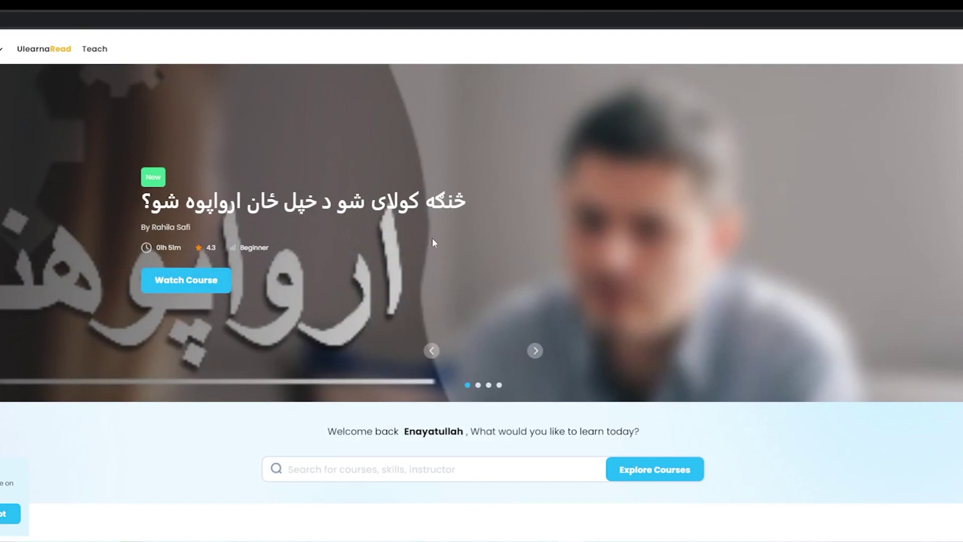
scroll(433, 242, "down", 15)
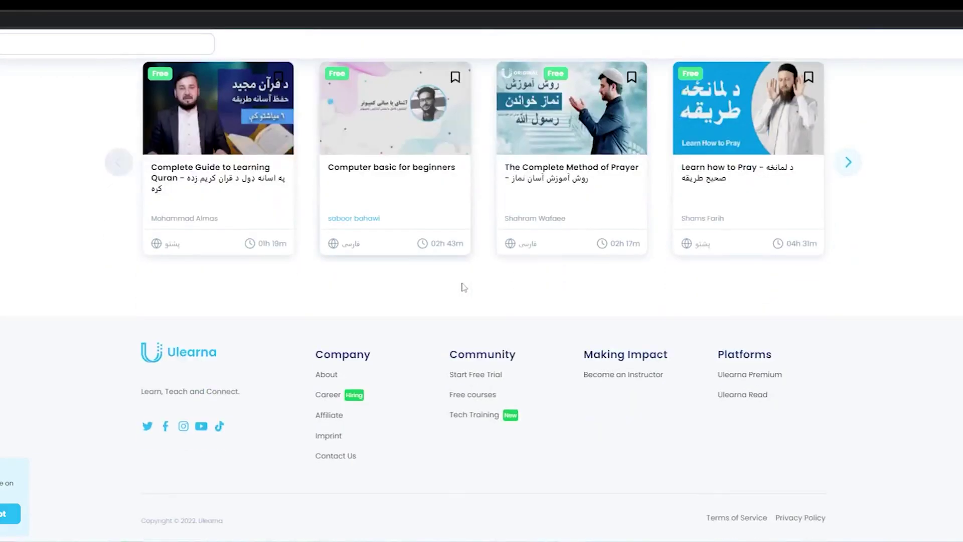
left_click(474, 409)
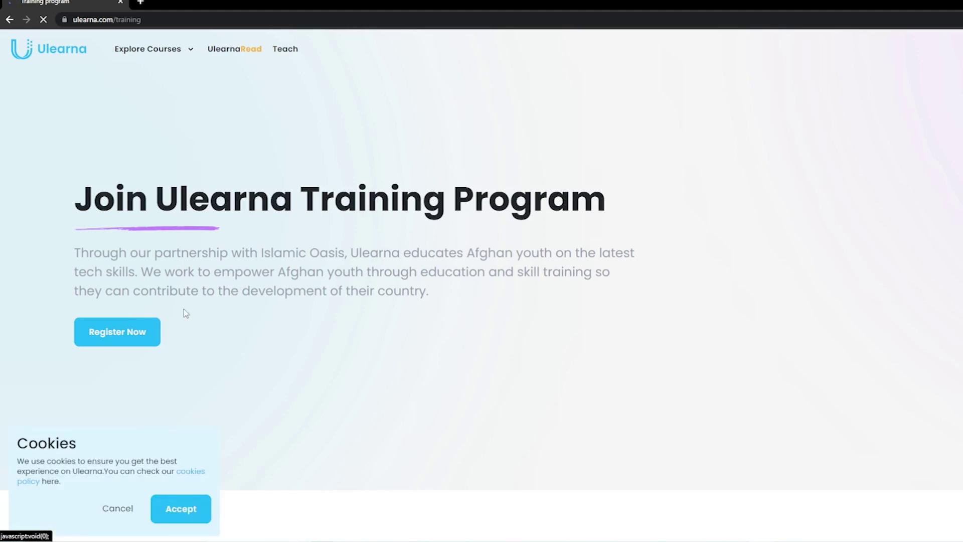
Decline cookies, choose Register Now, and continue past the Training Application introduction
left_click(117, 509)
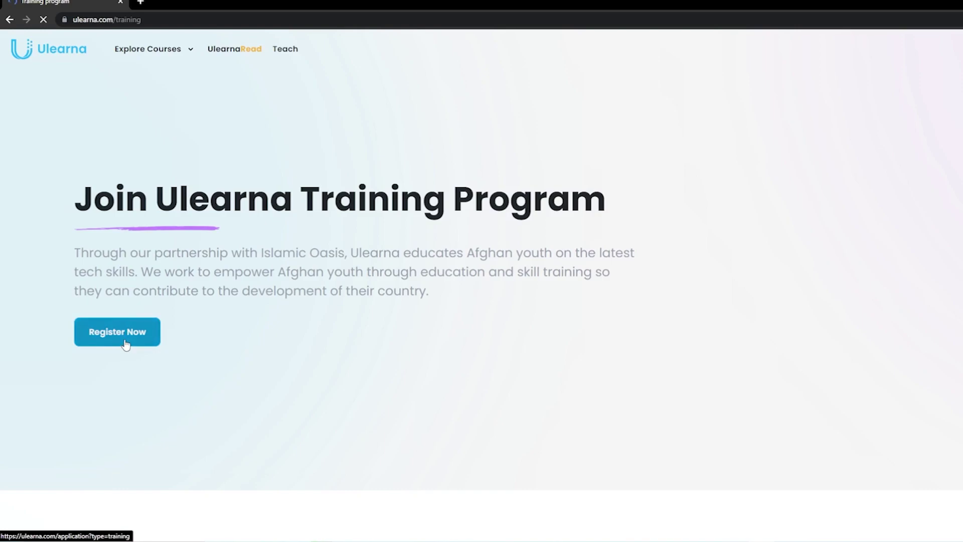
left_click(125, 344)
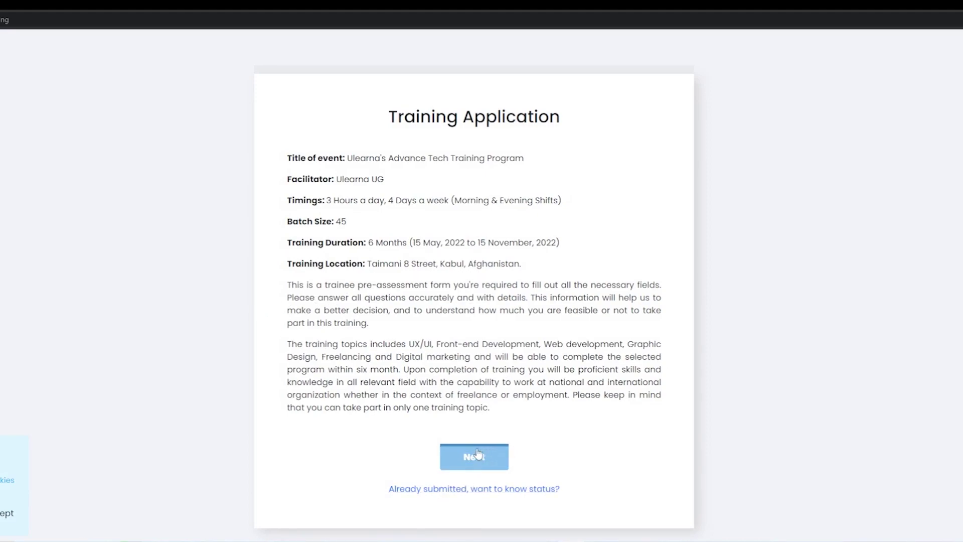
left_click(474, 458)
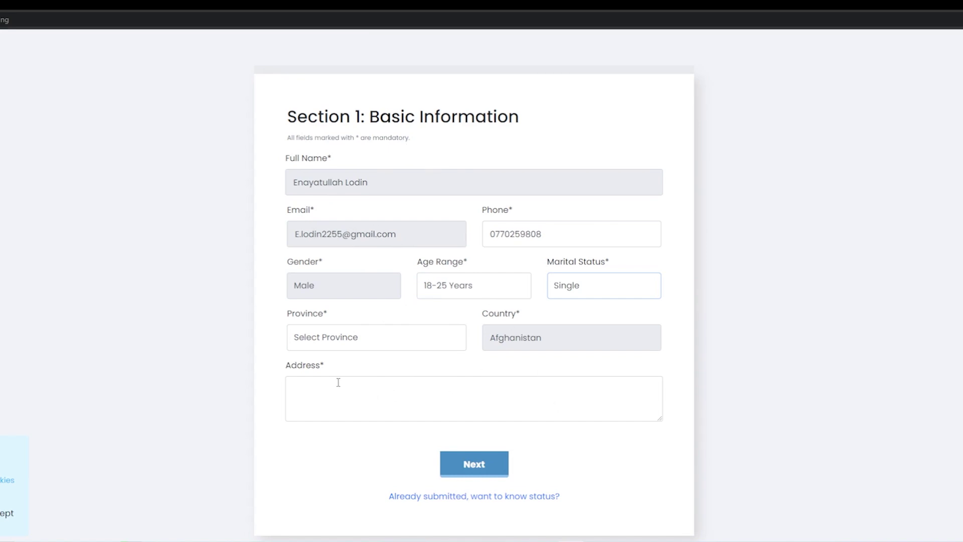
Select Kabul as the province, paste the home address, and continue to the next section
left_click(376, 337)
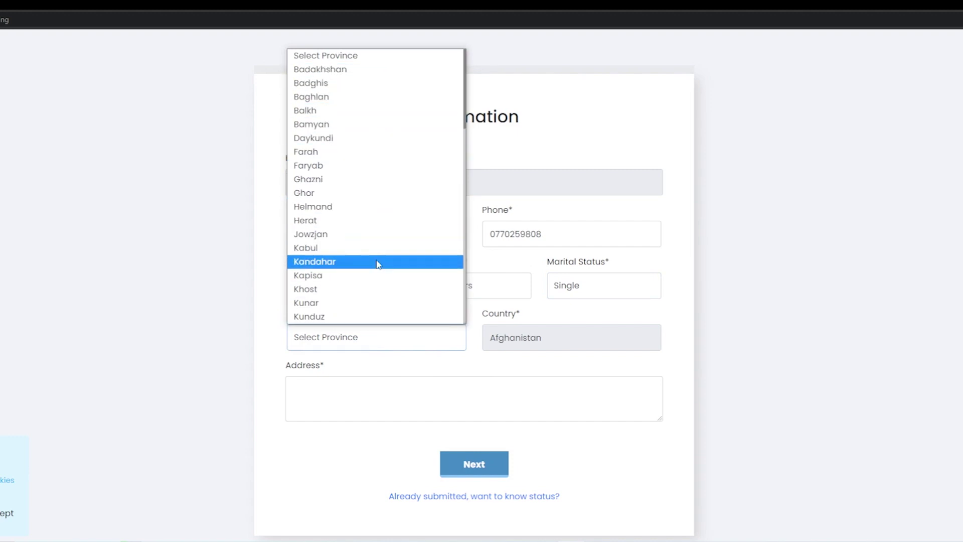
left_click(367, 247)
left_click(362, 395)
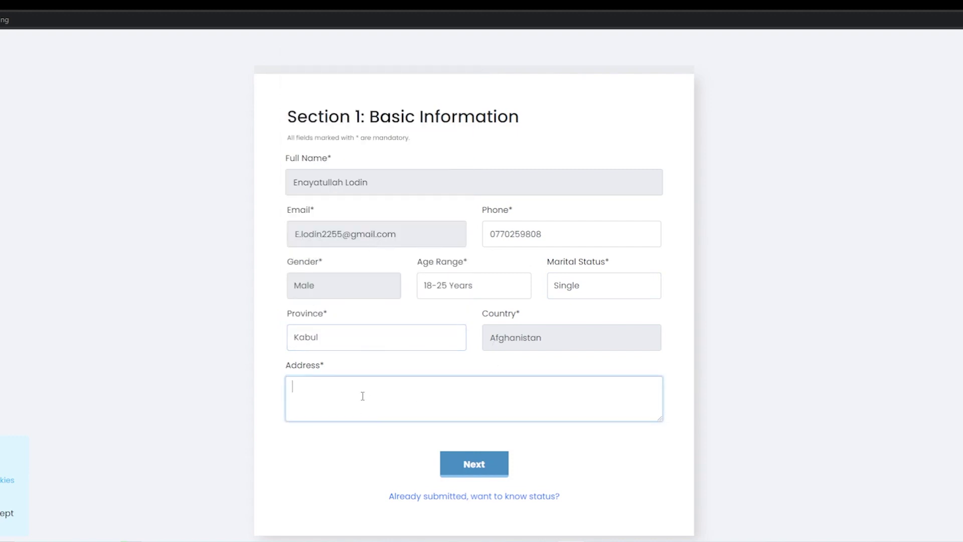
left_click(484, 471)
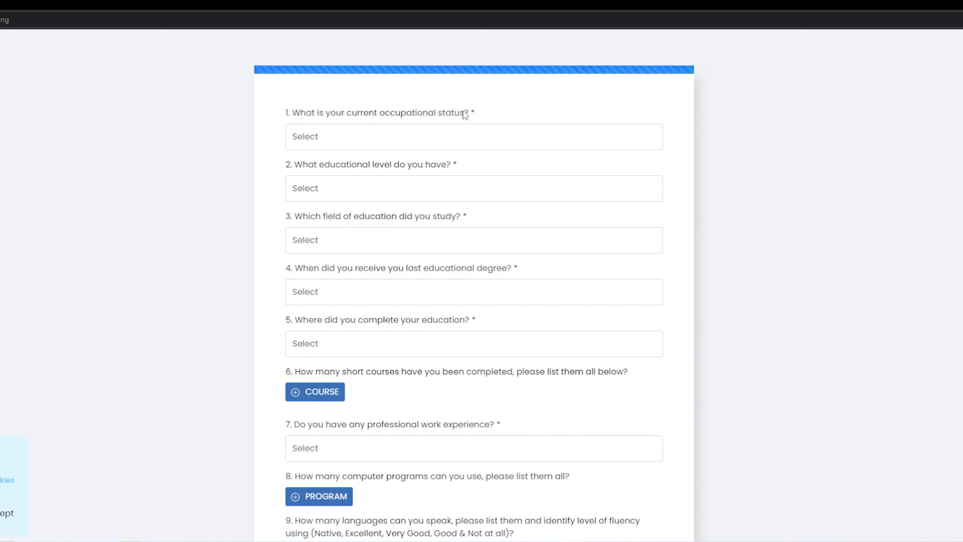
Choose Student as occupational status and Diploma in Computer Science as education
left_click(426, 133)
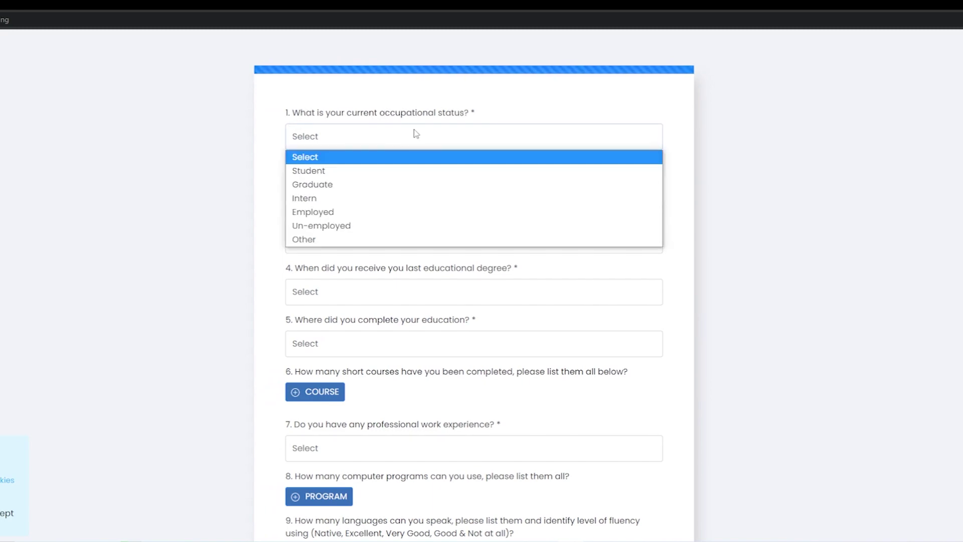
left_click(393, 172)
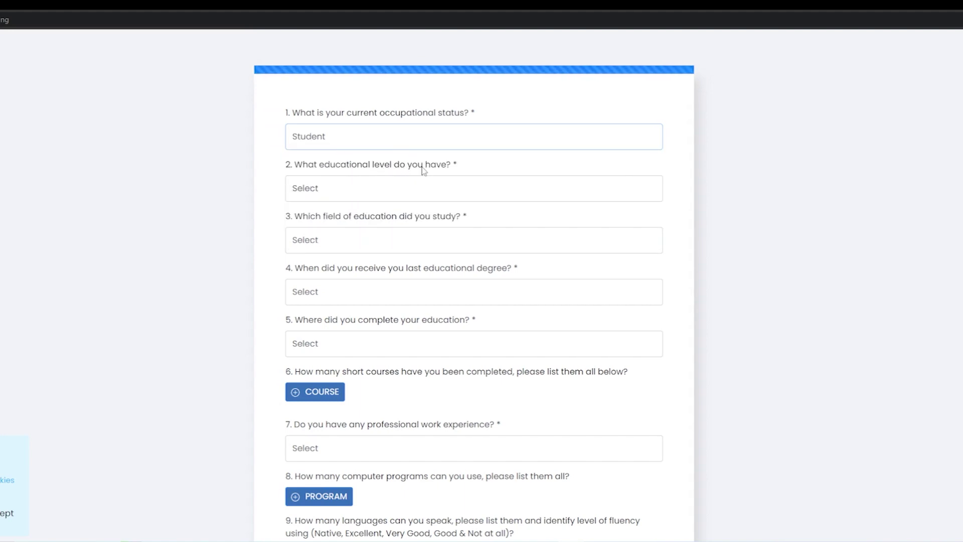
left_click(433, 188)
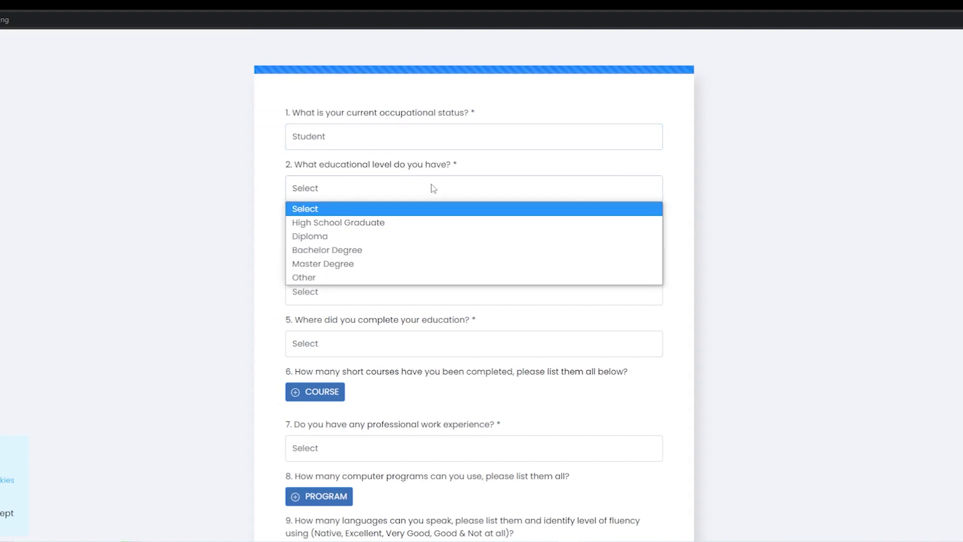
left_click(347, 241)
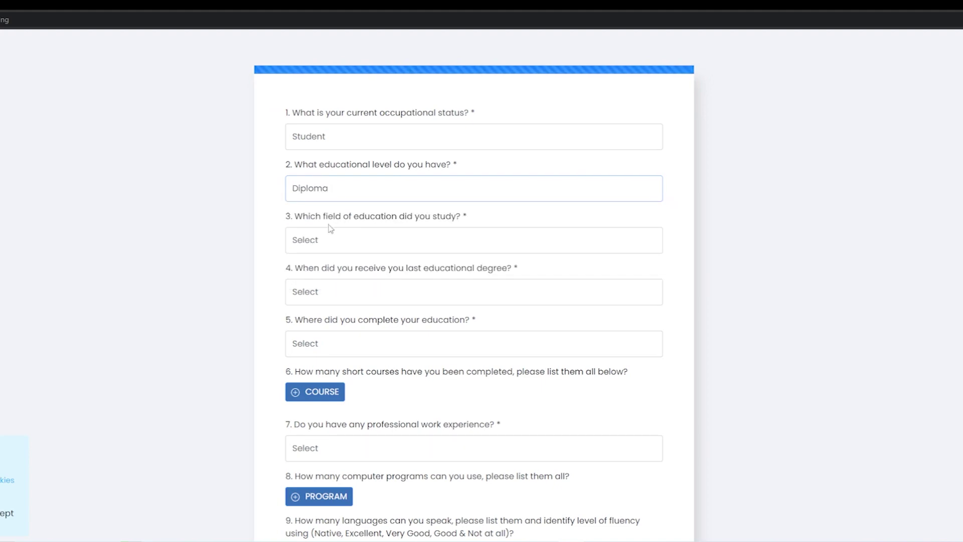
key("Tab")
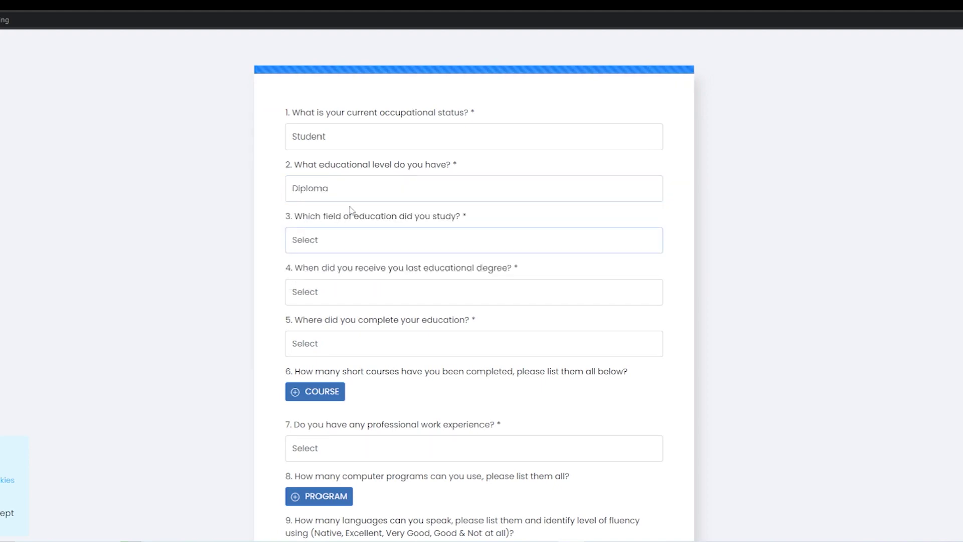
left_click(396, 239)
left_click(336, 274)
Answer 0 to 1 year ago for the last degree and Inside Afghanistan for where it was completed
left_click(391, 293)
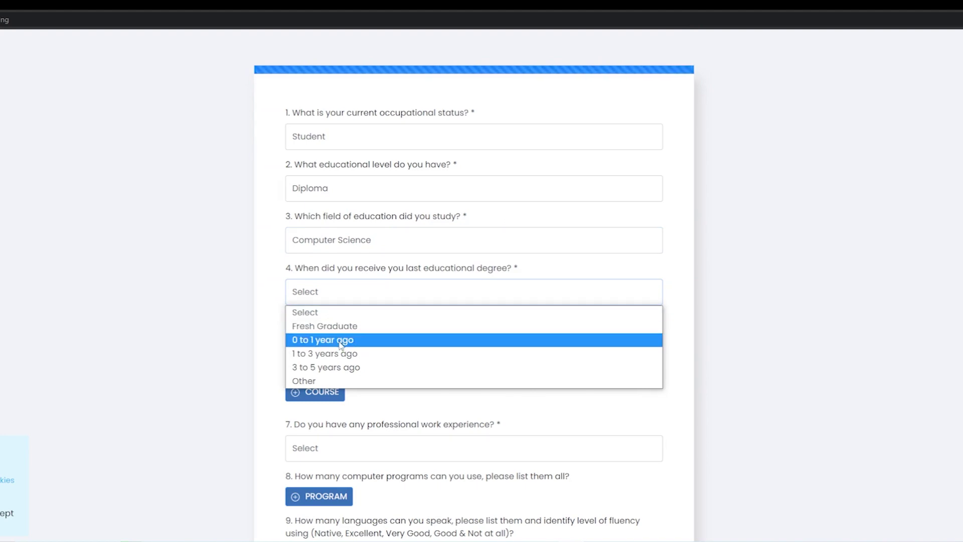
left_click(340, 345)
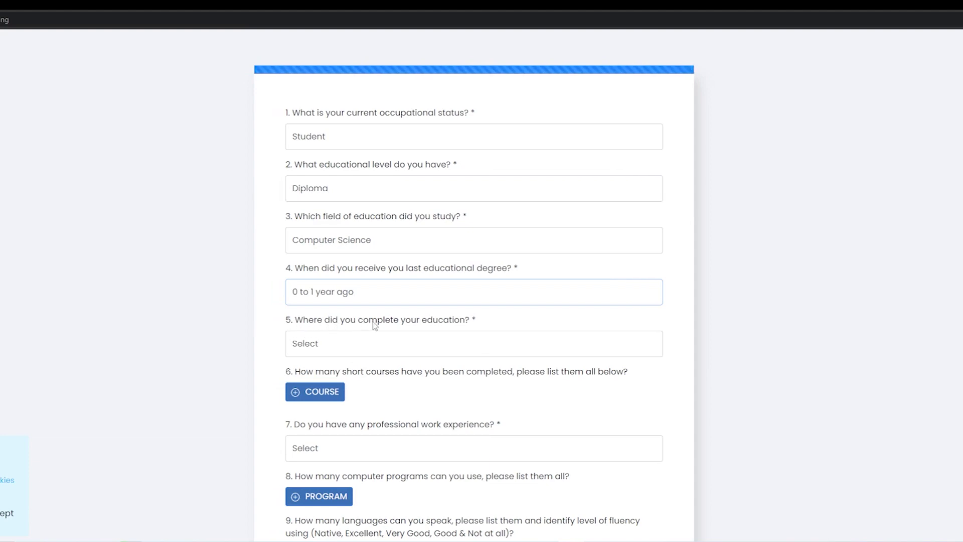
left_click(450, 343)
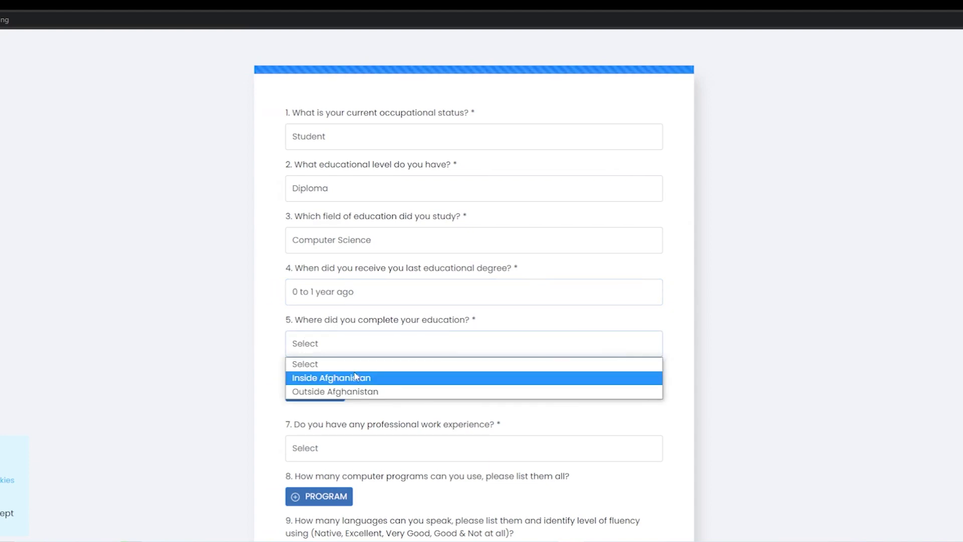
left_click(314, 378)
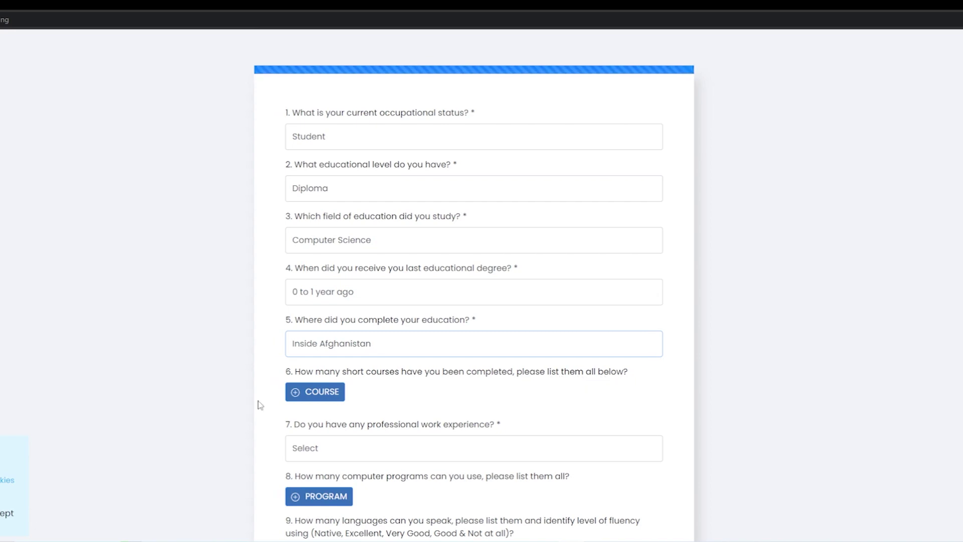
Add a short course named English Language with duration 1 at Kabul Center
left_click(309, 400)
left_click(358, 418)
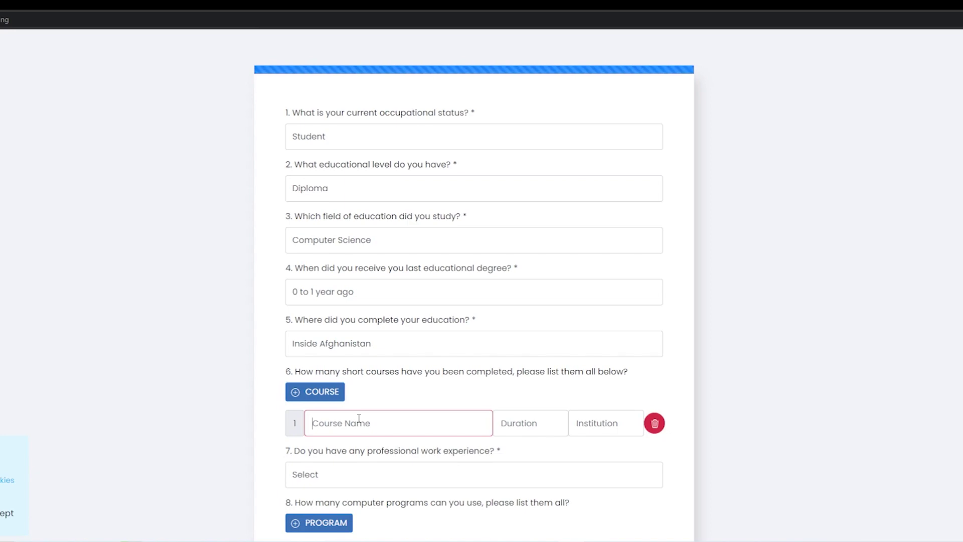
type("English Language")
left_click(514, 426)
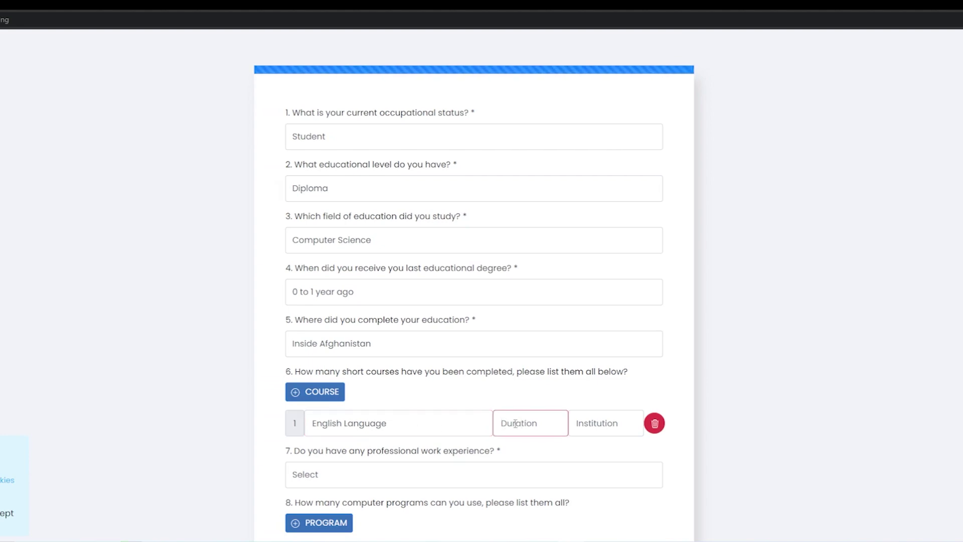
type("1")
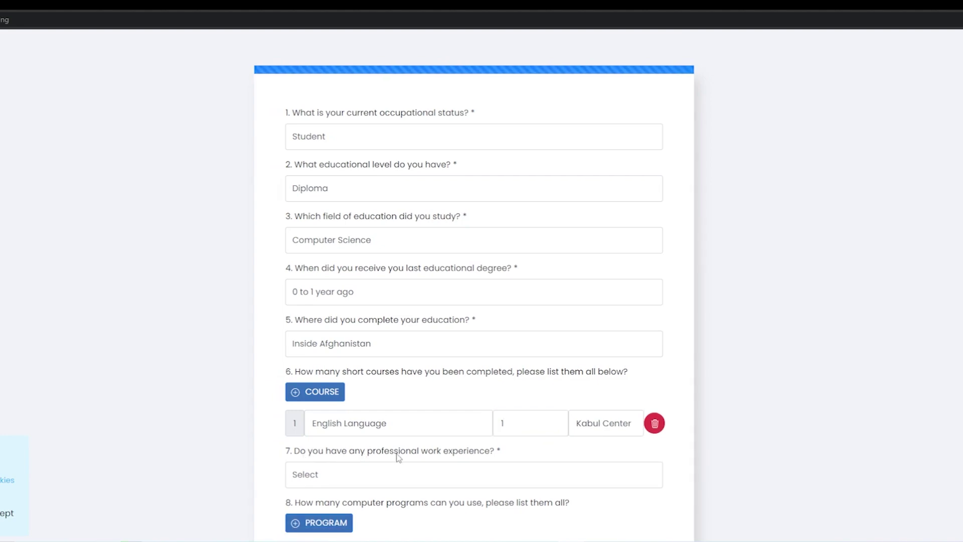
Answer No to having professional work experience
left_click(466, 471)
scroll(494, 454, "down", 1)
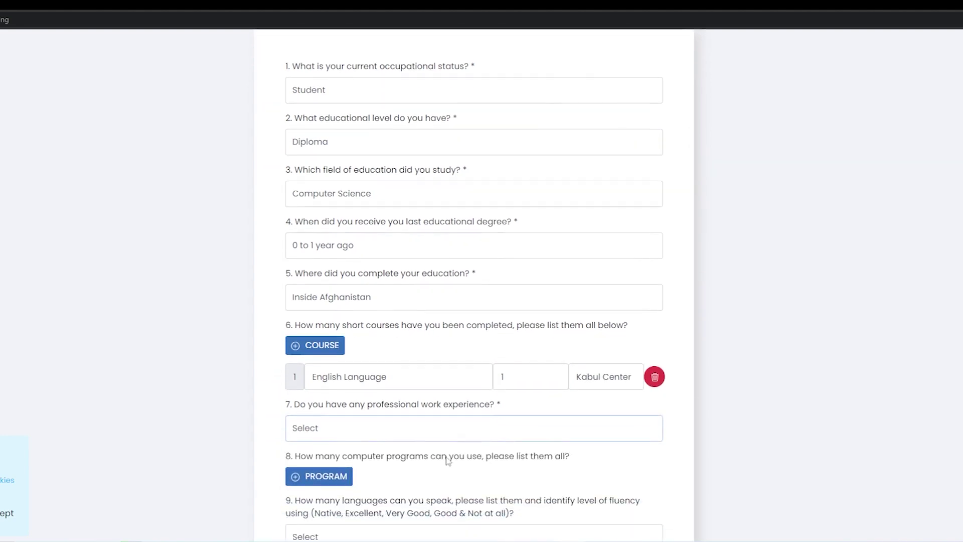
left_click(330, 422)
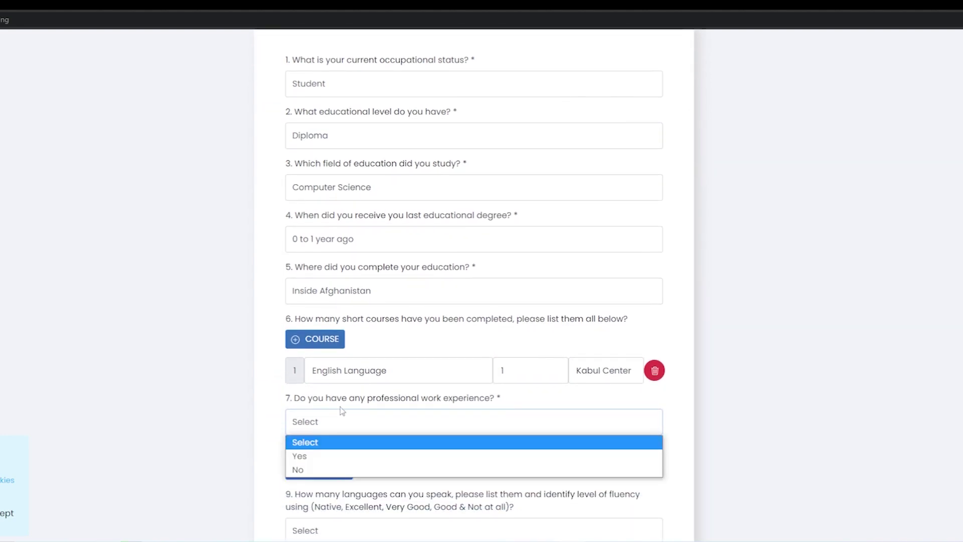
left_click(312, 469)
scroll(326, 299, "down", 3)
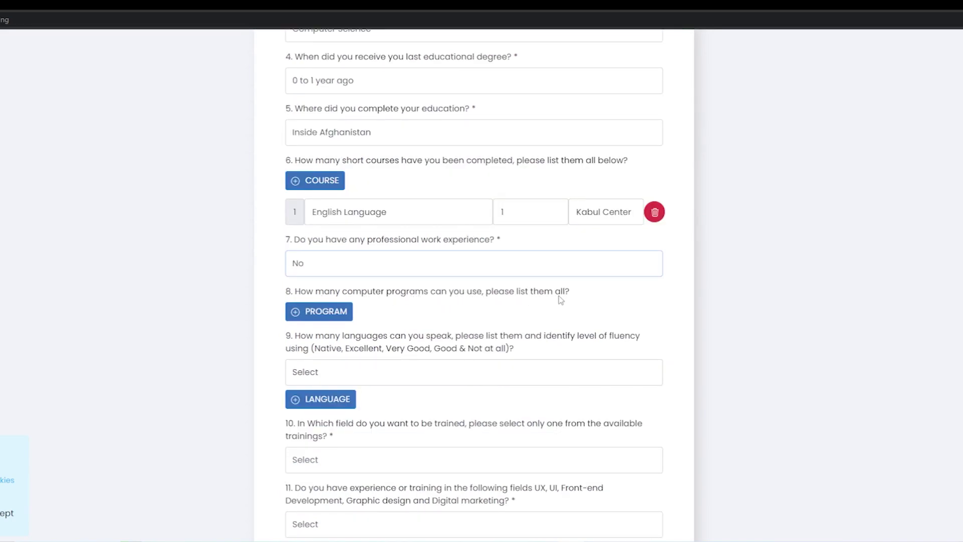
List Microsoft Office as a known computer program
left_click(315, 313)
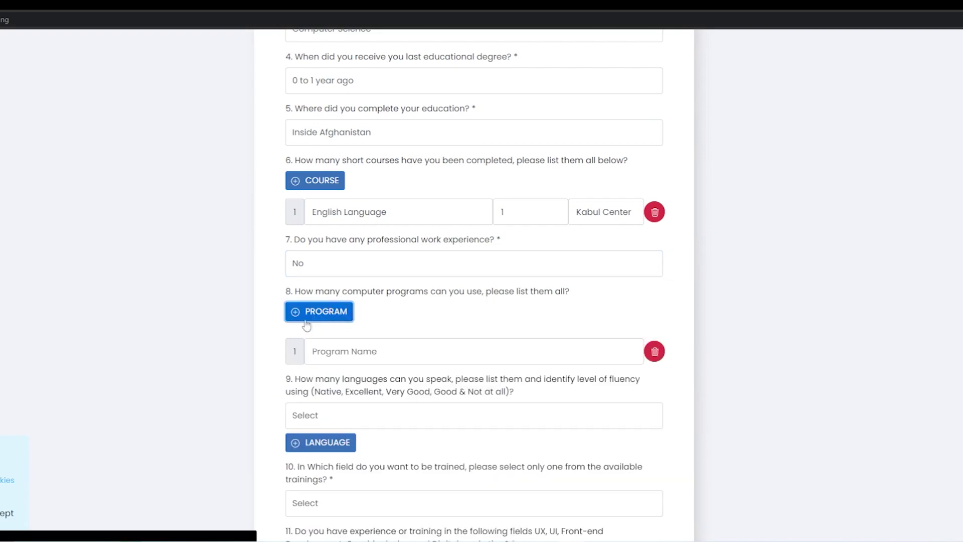
left_click(314, 350)
type("Microsoft Office")
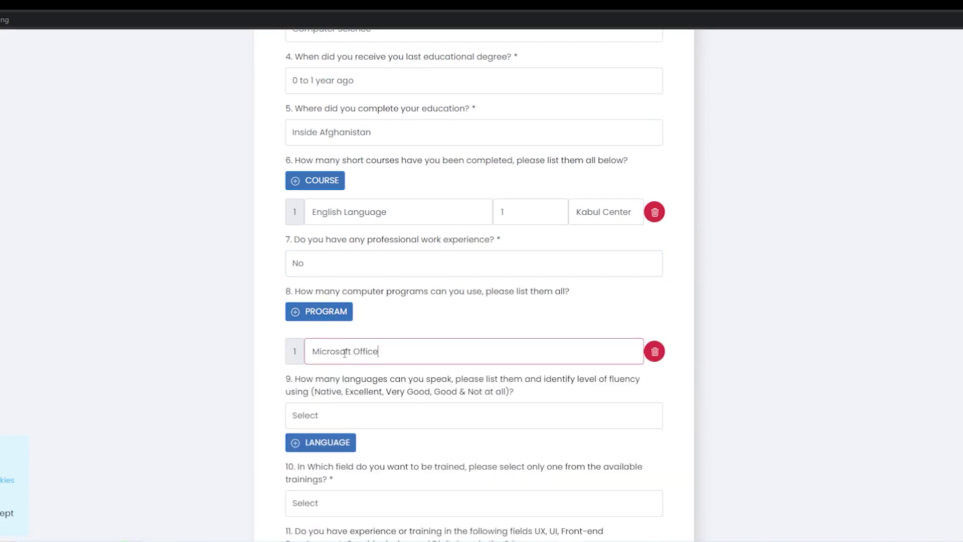
left_click(301, 385)
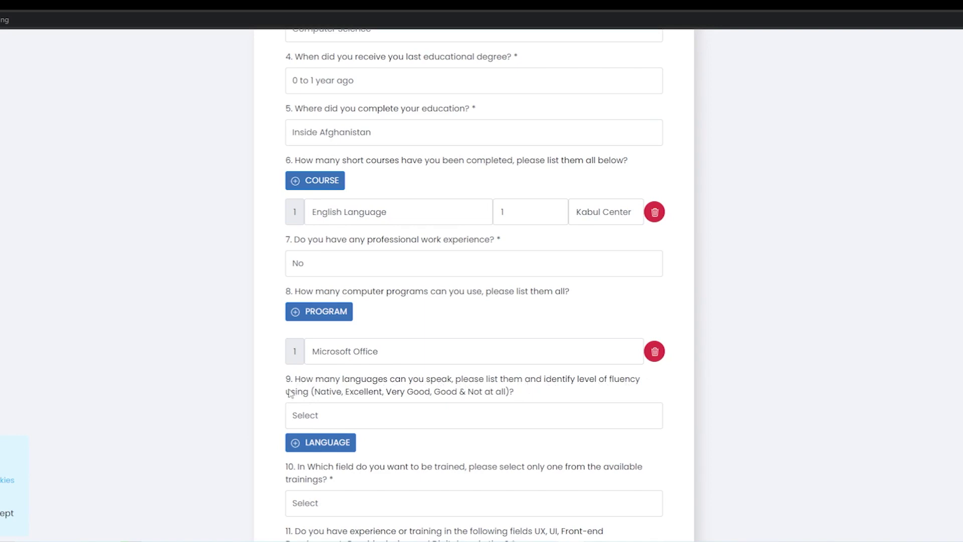
Add Pashto, Dari and English to the spoken languages in question 9
scroll(317, 399, "down", 2)
left_click(351, 308)
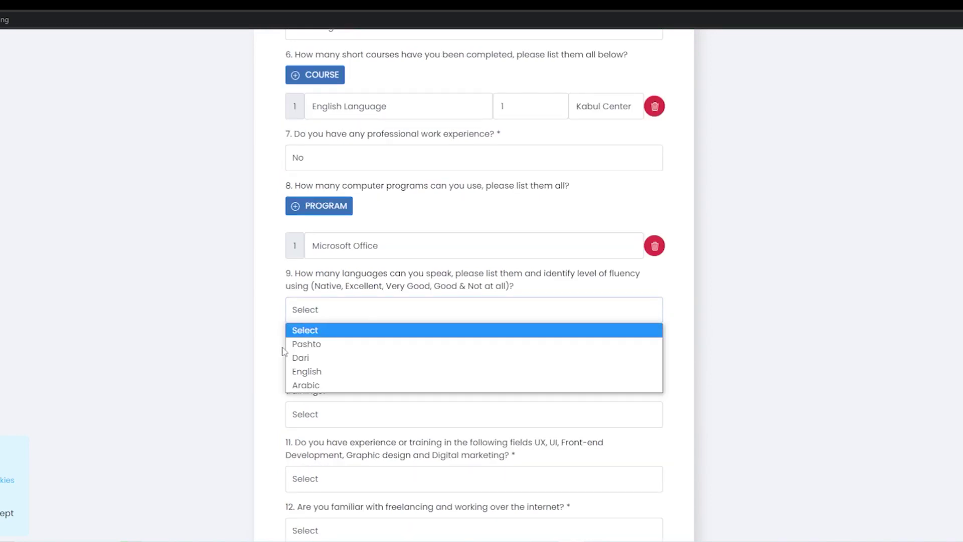
left_click(295, 346)
left_click(350, 314)
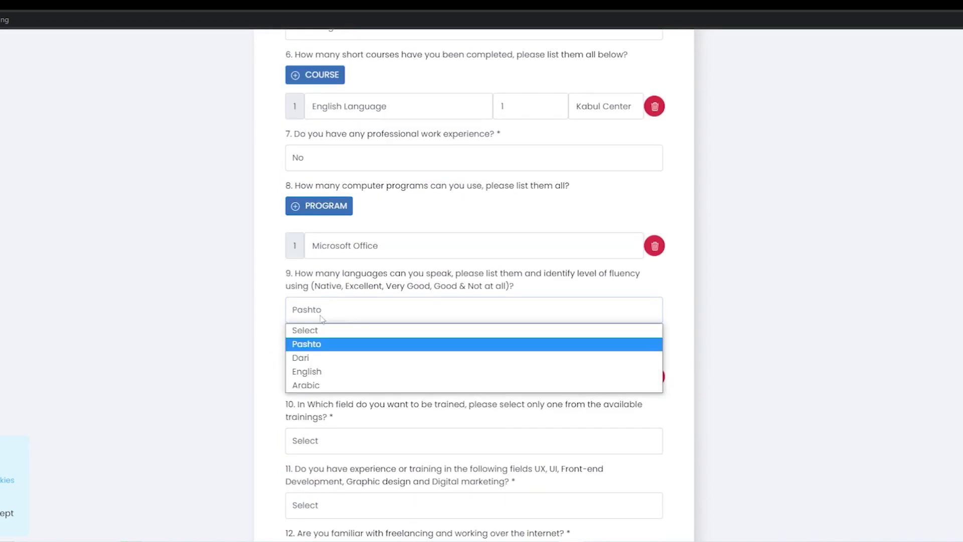
left_click(301, 358)
left_click(370, 315)
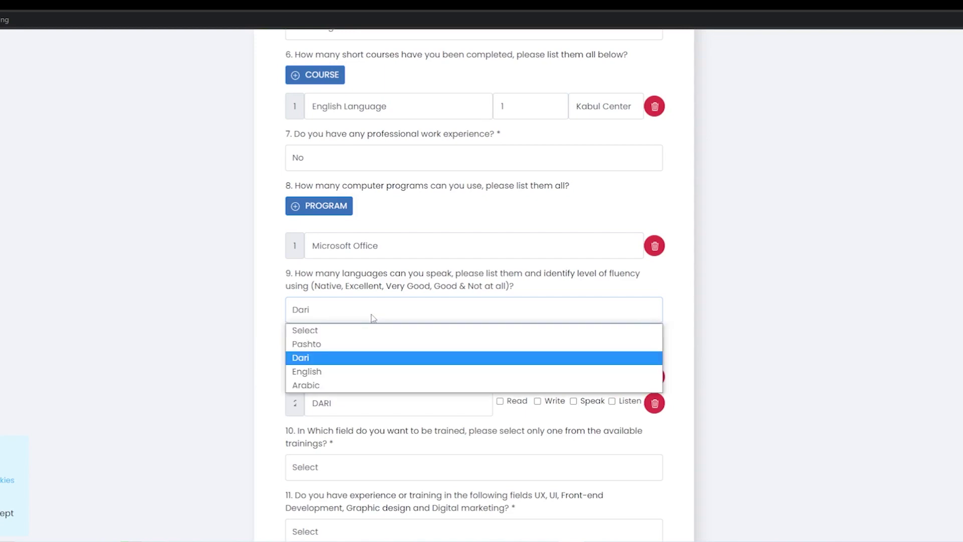
left_click(304, 372)
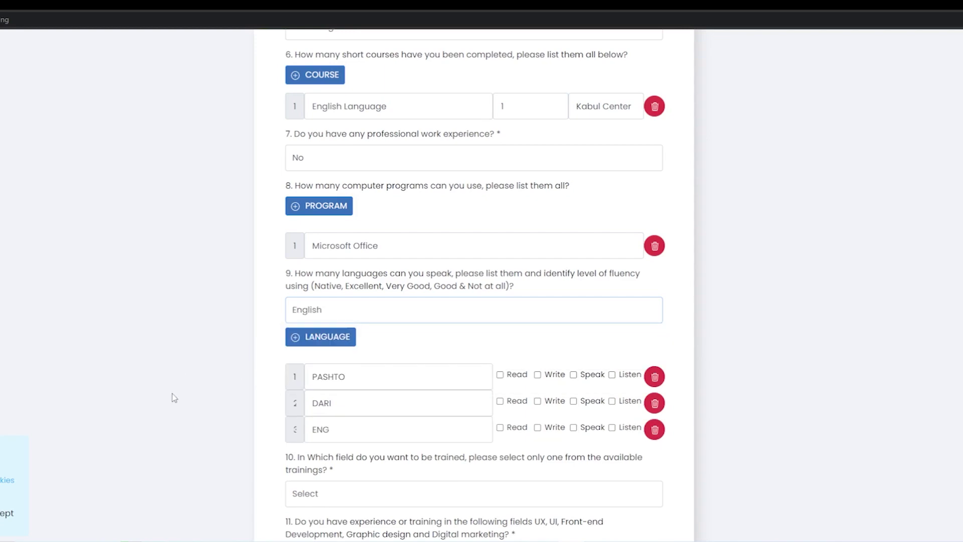
left_click(404, 311)
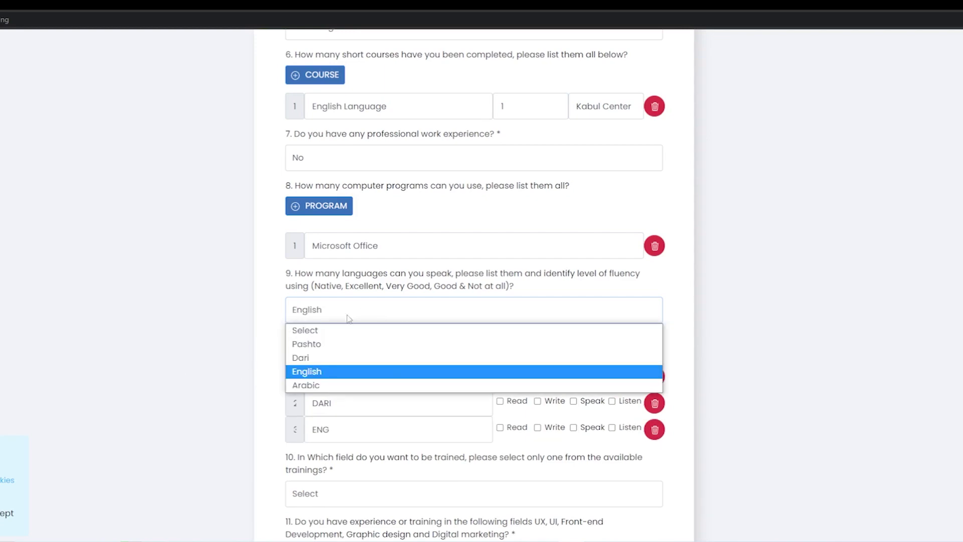
left_click(261, 358)
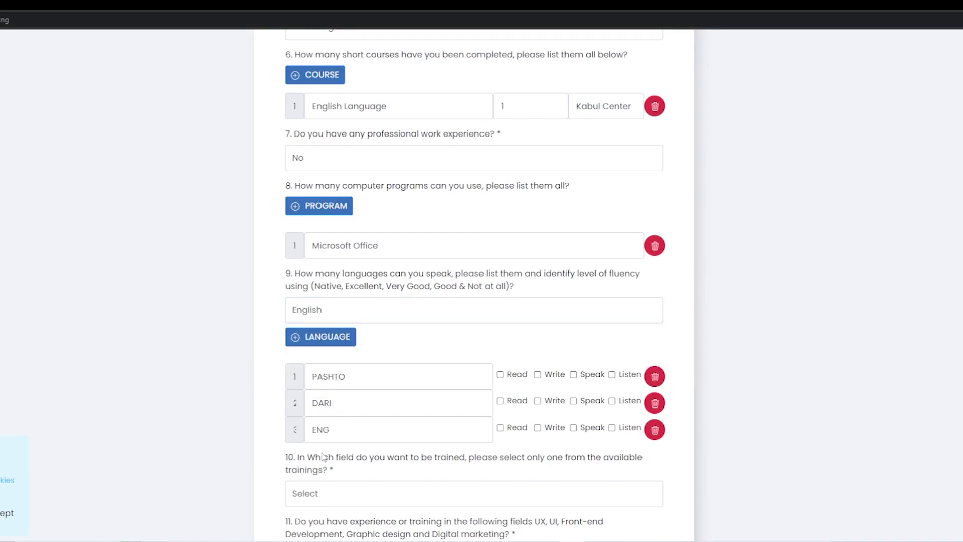
Tick Read, Write, Speak and Listen for Pashto, Dari and English
left_click(501, 376)
left_click(538, 377)
left_click(574, 376)
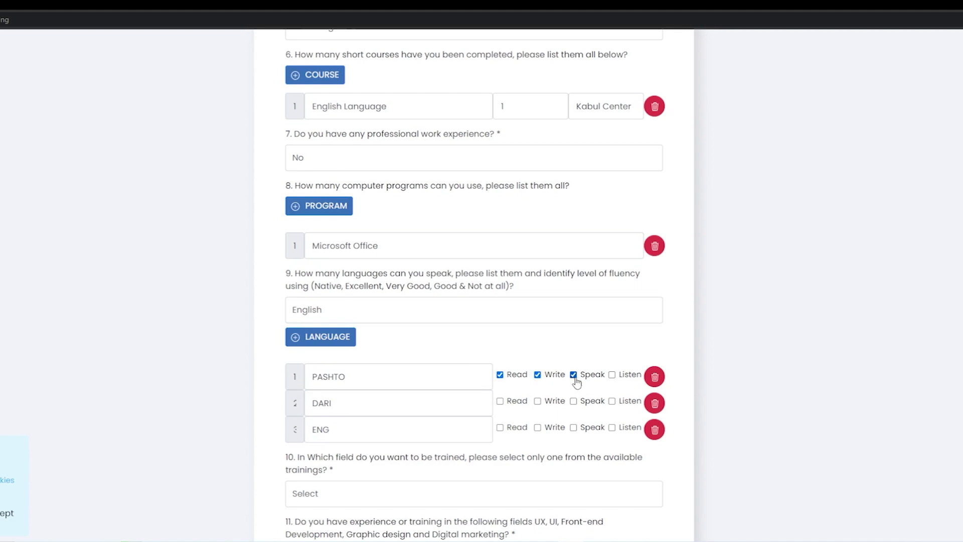
left_click(612, 374)
left_click(500, 400)
left_click(537, 401)
left_click(574, 401)
left_click(612, 401)
left_click(612, 427)
left_click(574, 427)
left_click(537, 427)
left_click(500, 427)
scroll(383, 361, "down", 3)
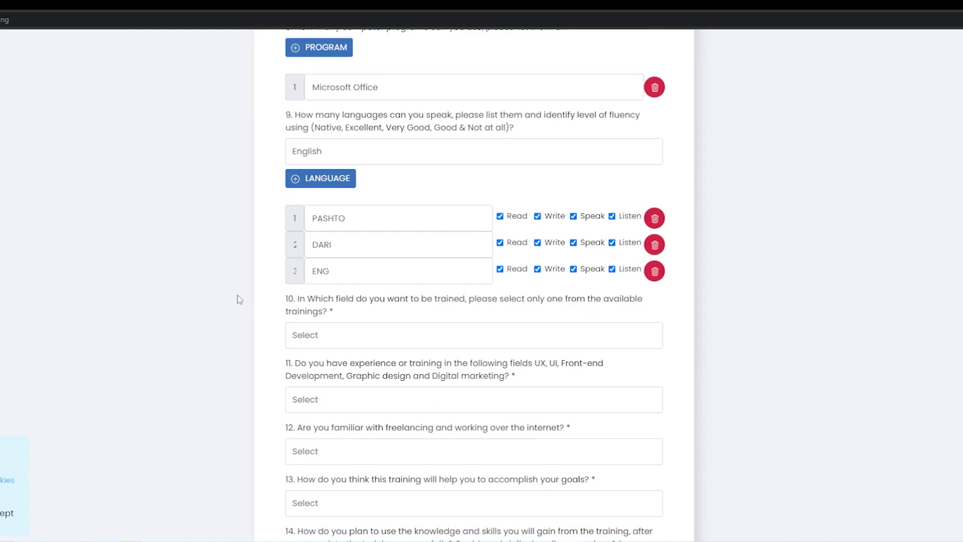
Choose Front-end Development as the training and answer No to prior UX/UI experience
left_click(357, 340)
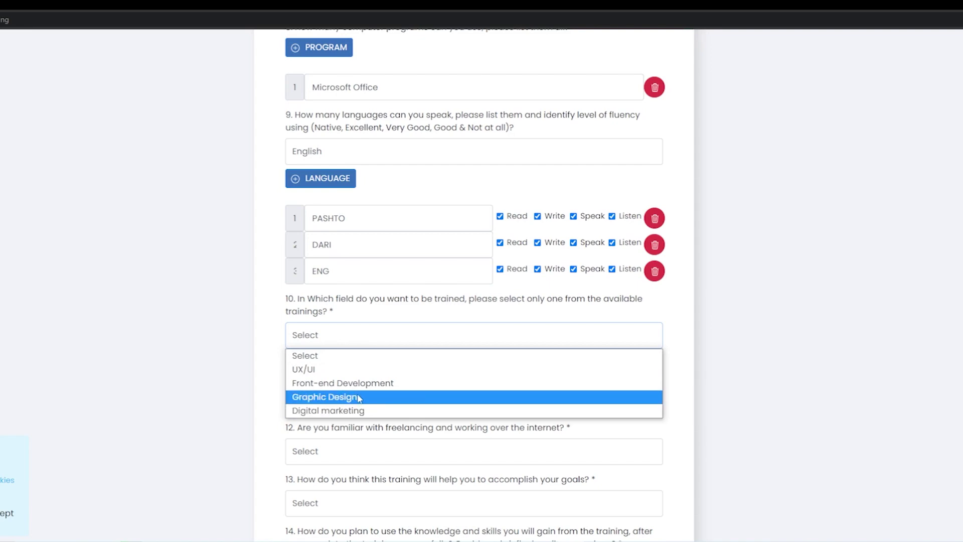
left_click(340, 384)
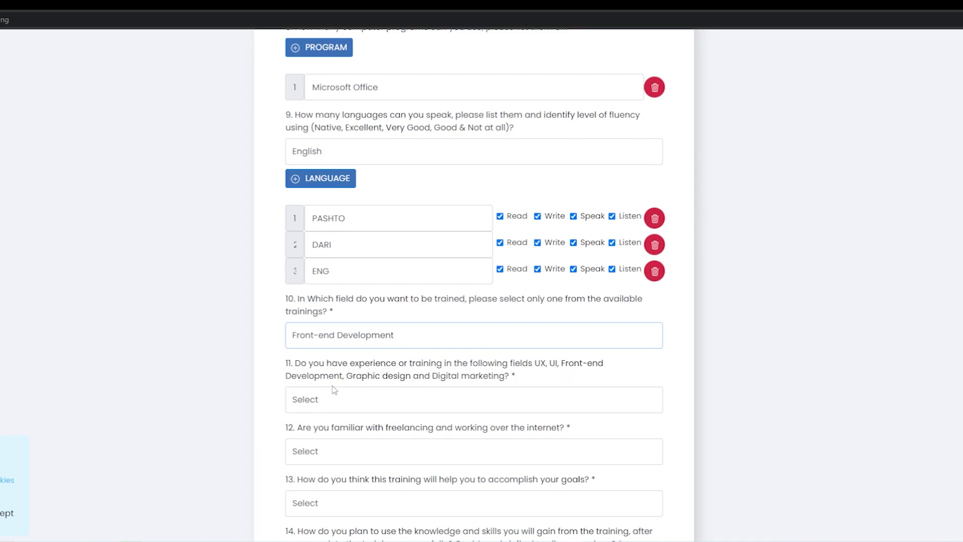
left_click(390, 400)
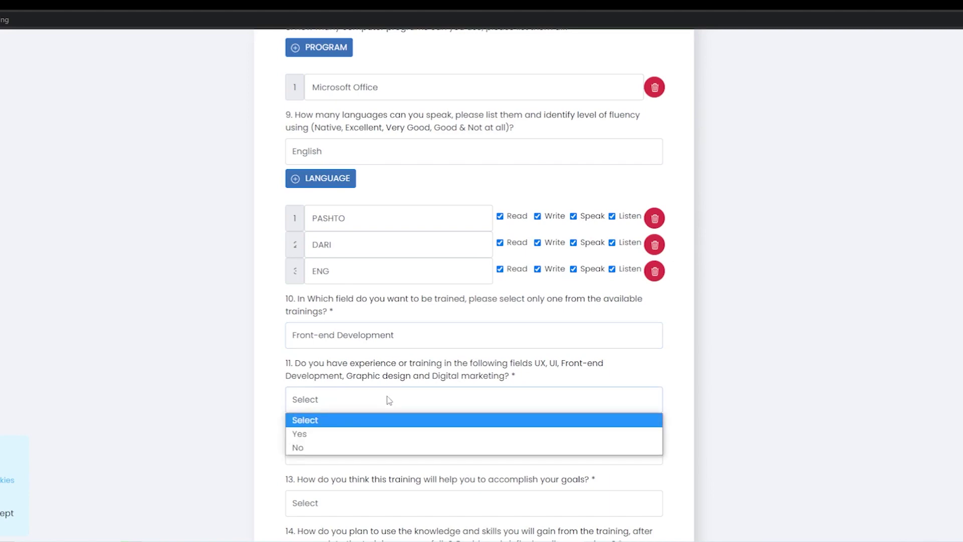
left_click(341, 434)
scroll(277, 380, "down", 2)
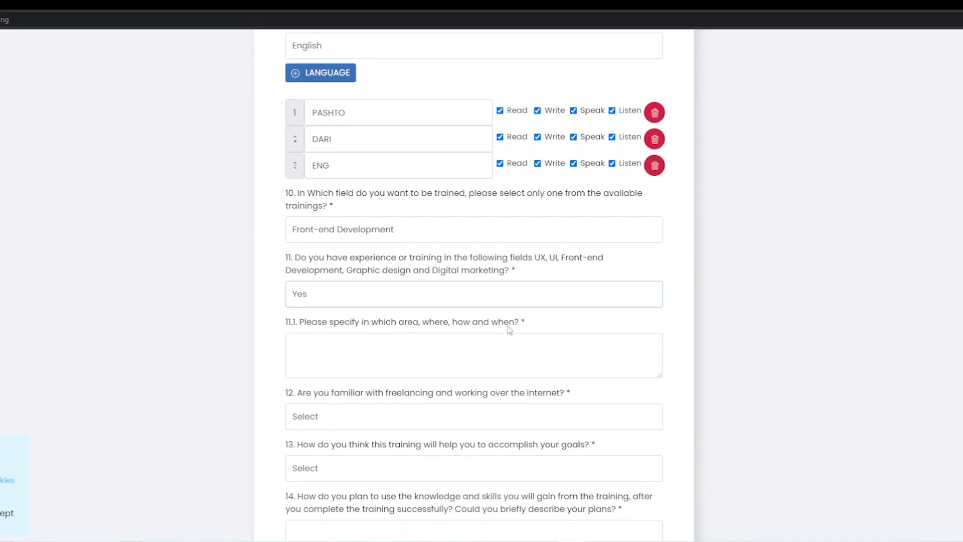
left_click(497, 351)
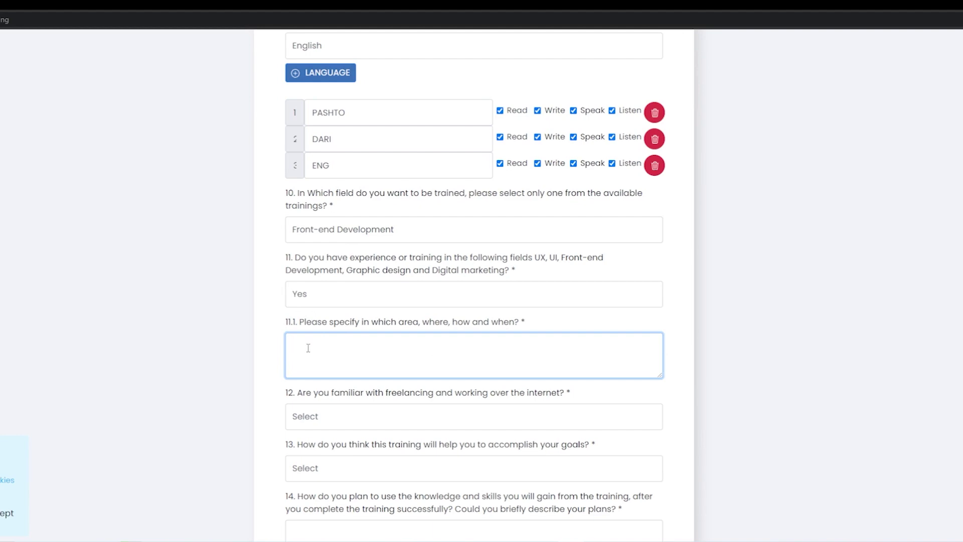
key("shift+Tab")
key("Down")
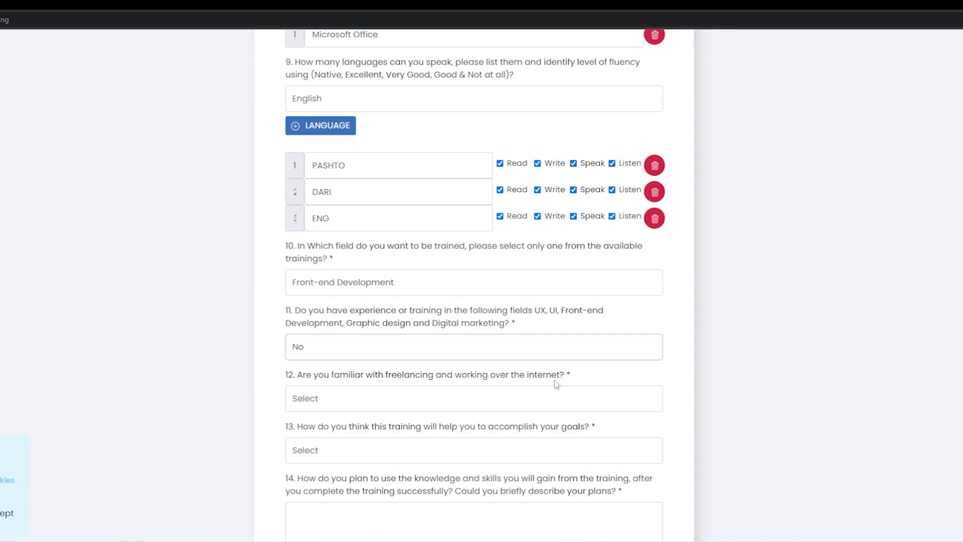
Answer No to familiarity with freelancing and Yes to question 13 on reaching goals
left_click(376, 409)
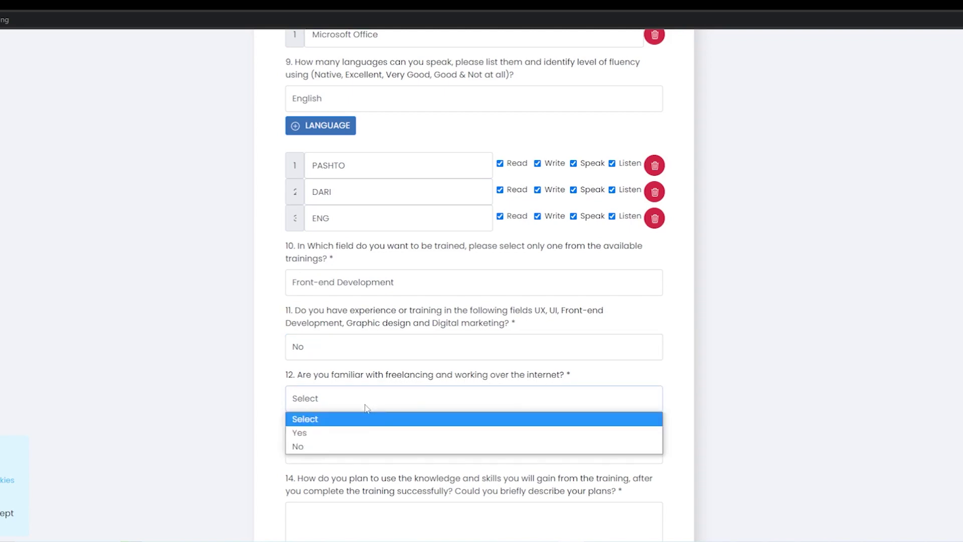
left_click(362, 427)
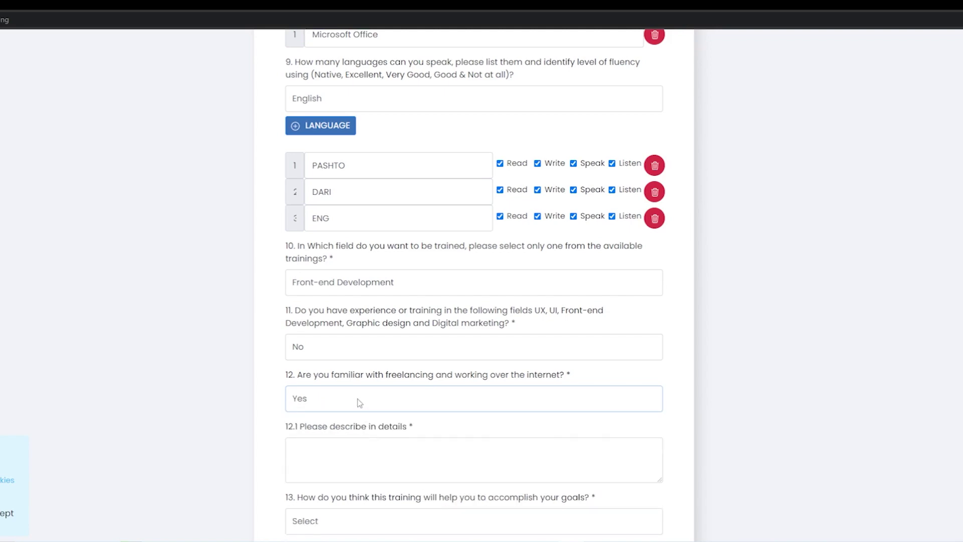
left_click(331, 413)
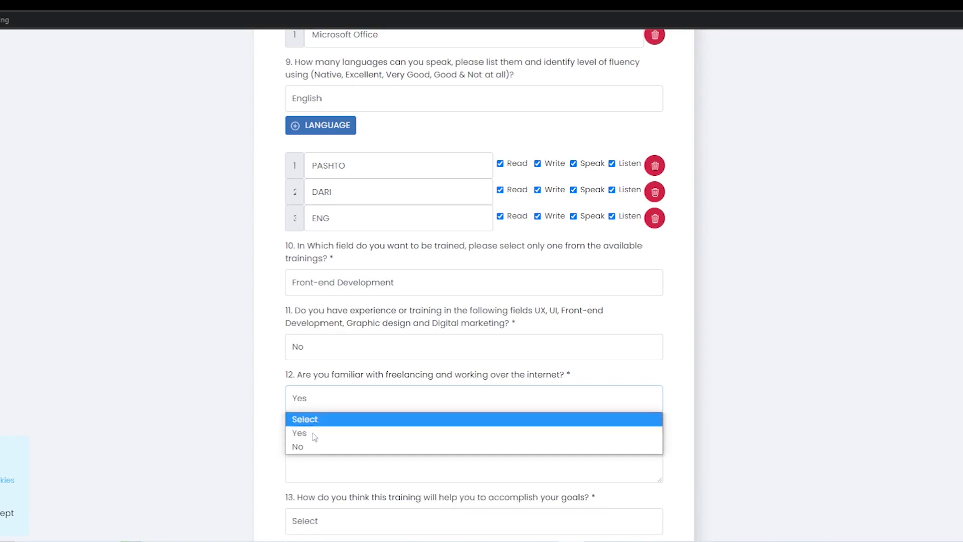
left_click(301, 444)
scroll(300, 400, "down", 1)
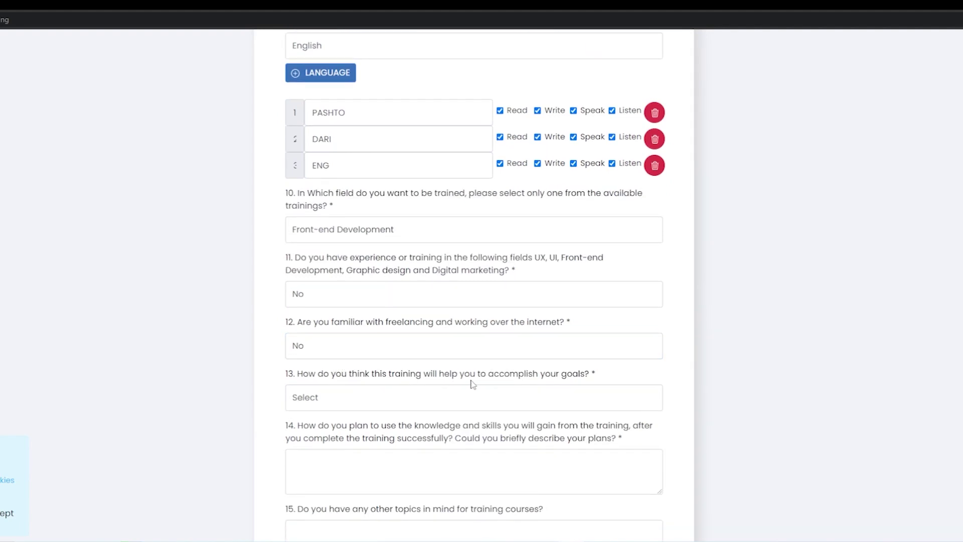
left_click(319, 403)
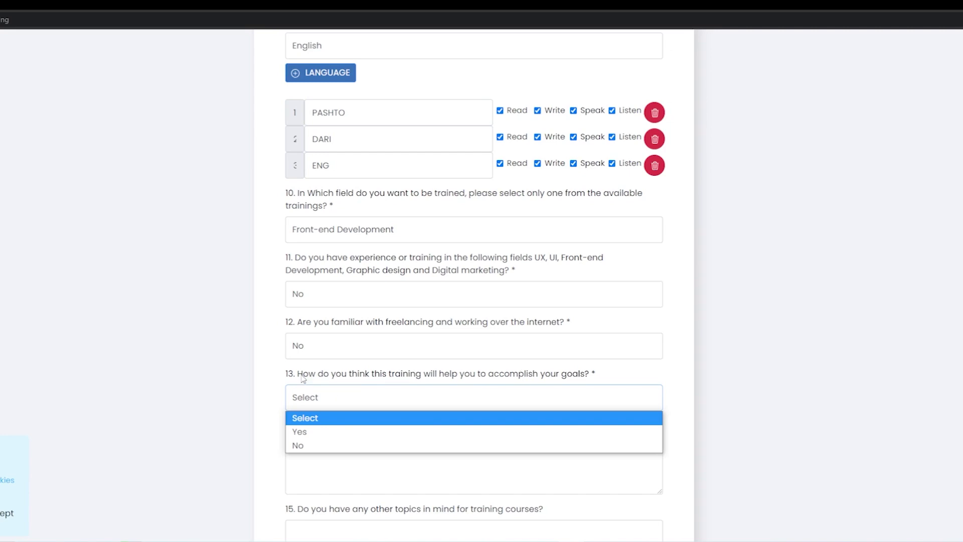
left_click(301, 432)
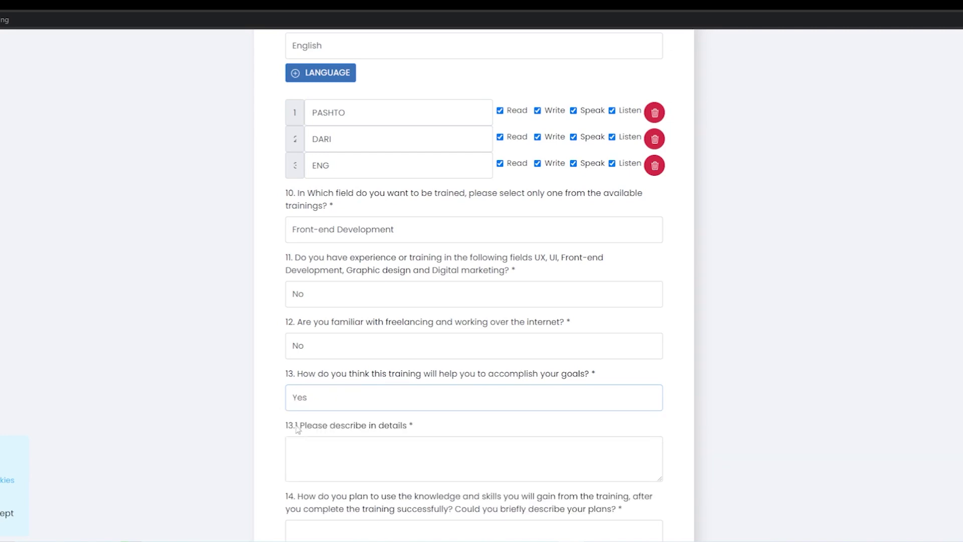
scroll(417, 436, "down", 1)
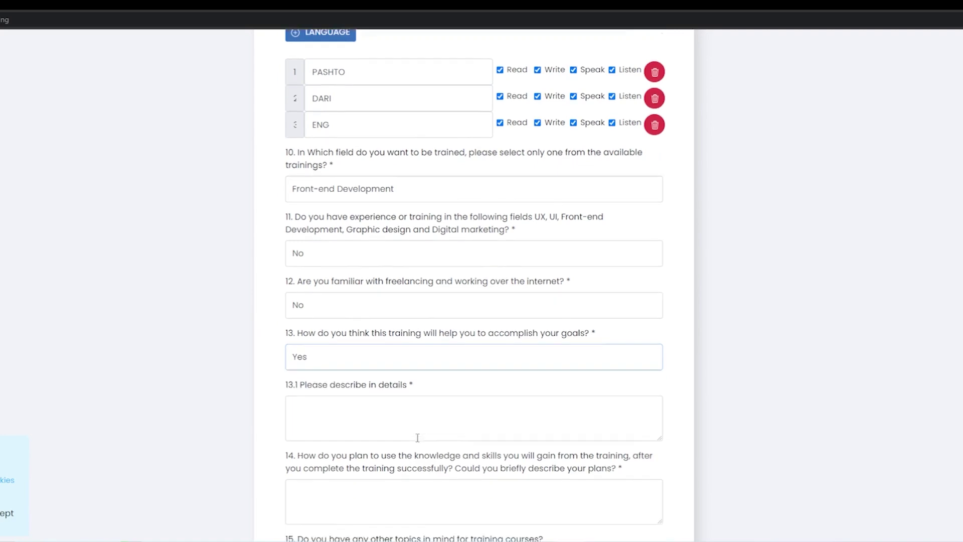
Write the 13.1 answer about a big interest in web development and a planned freelancing career
left_click(375, 409)
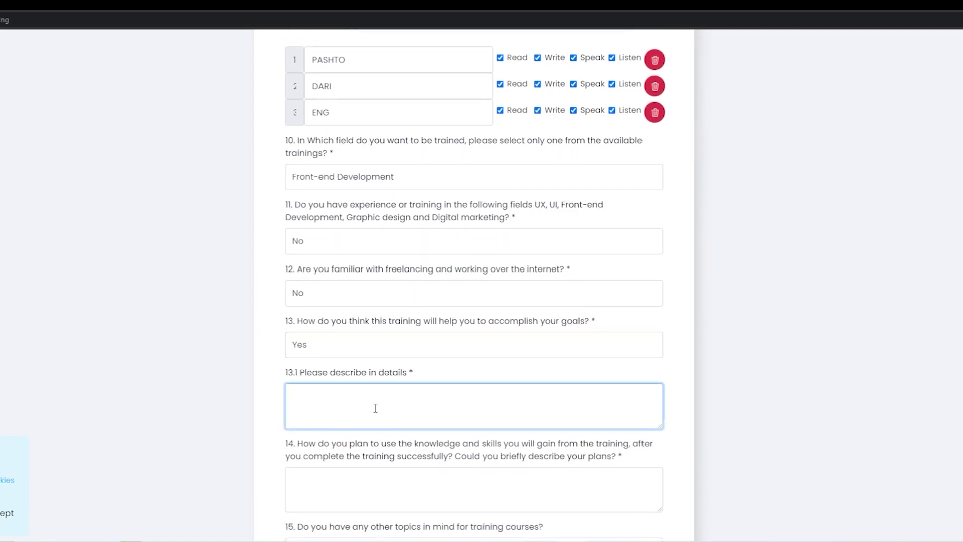
type("I have a big interest in Web development ")
type("and also planned to start my freelancing care")
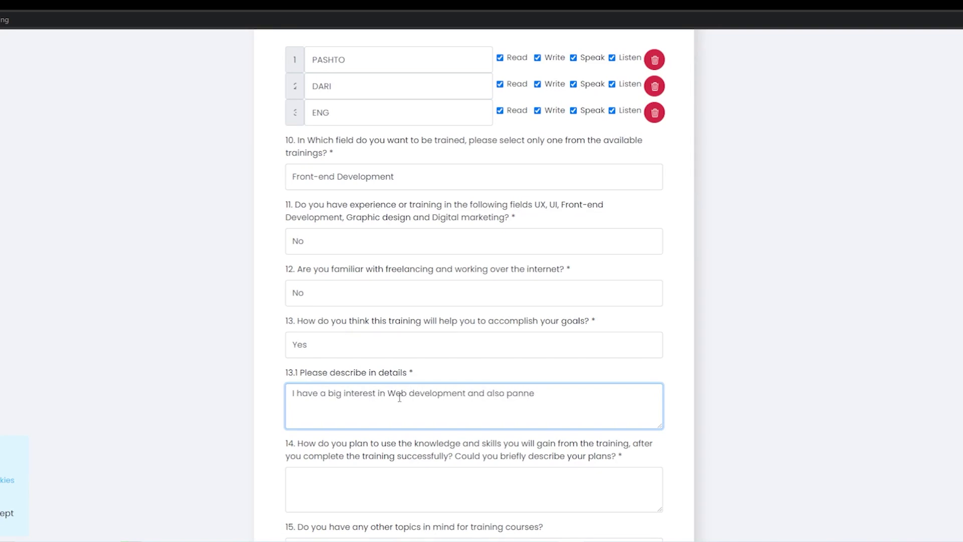
type("er, but did not know how to do that, now I have found")
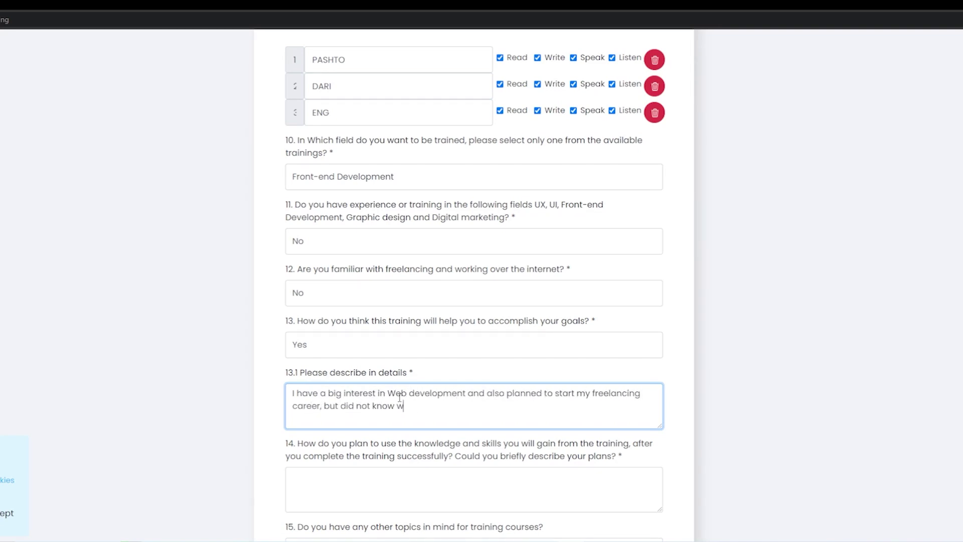
type(" an opportunity to")
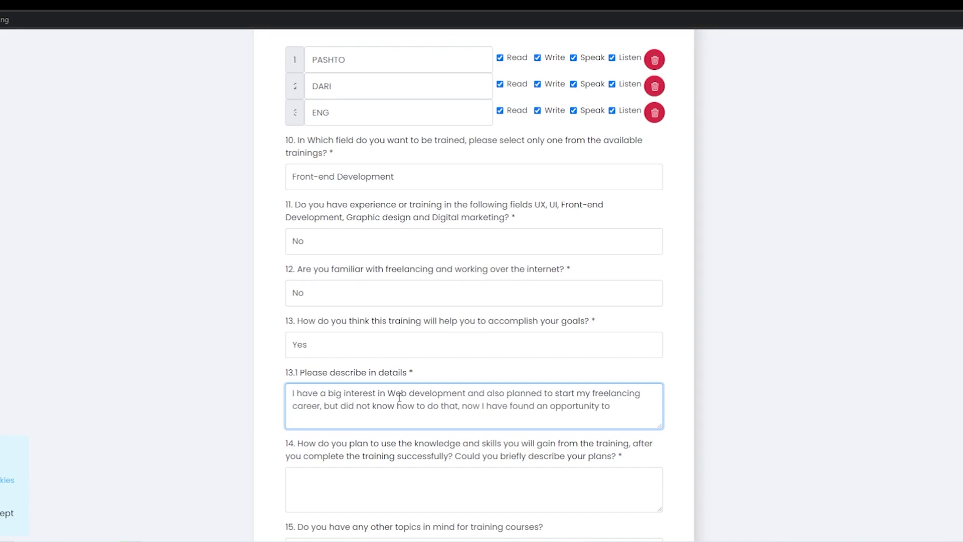
type(" accomplish my goals through this training.")
left_click(320, 437)
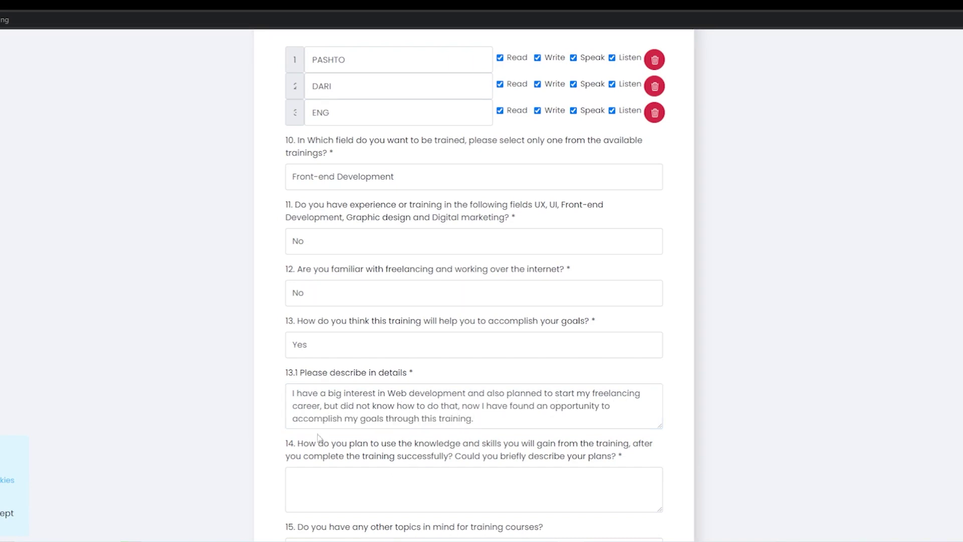
scroll(320, 437, "down", 2)
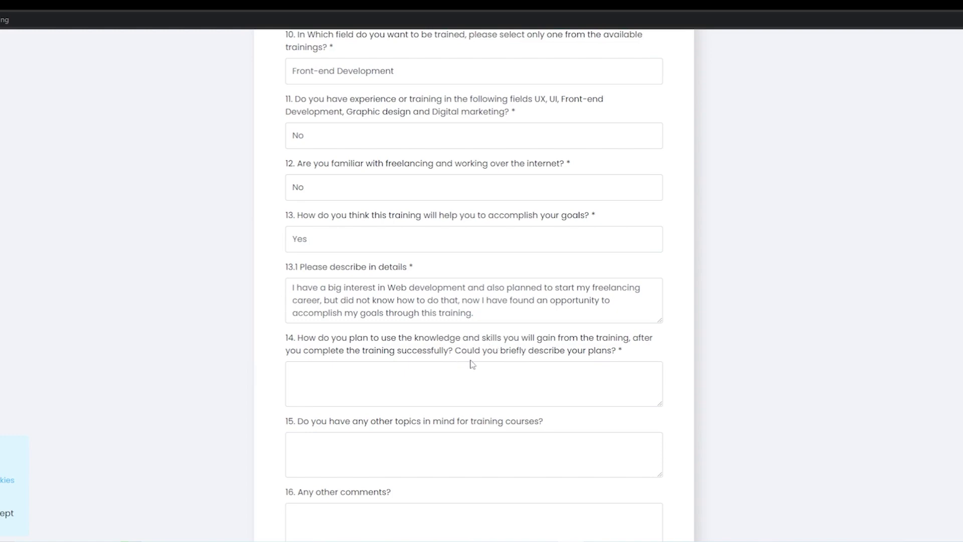
Answer question 14: become expert after training, then teach others to freelance and earn from home
left_click(536, 388)
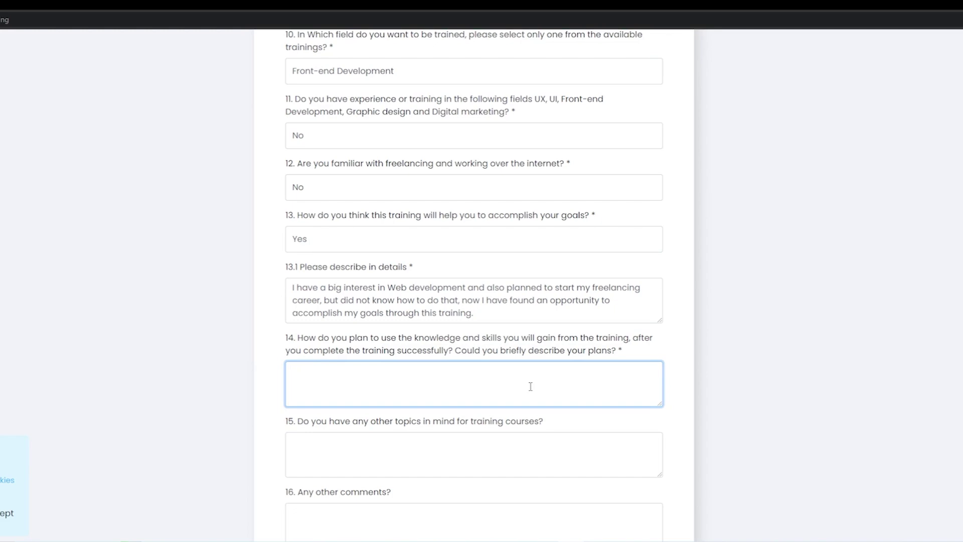
type("after training, I will work and improve myself more and get expert ")
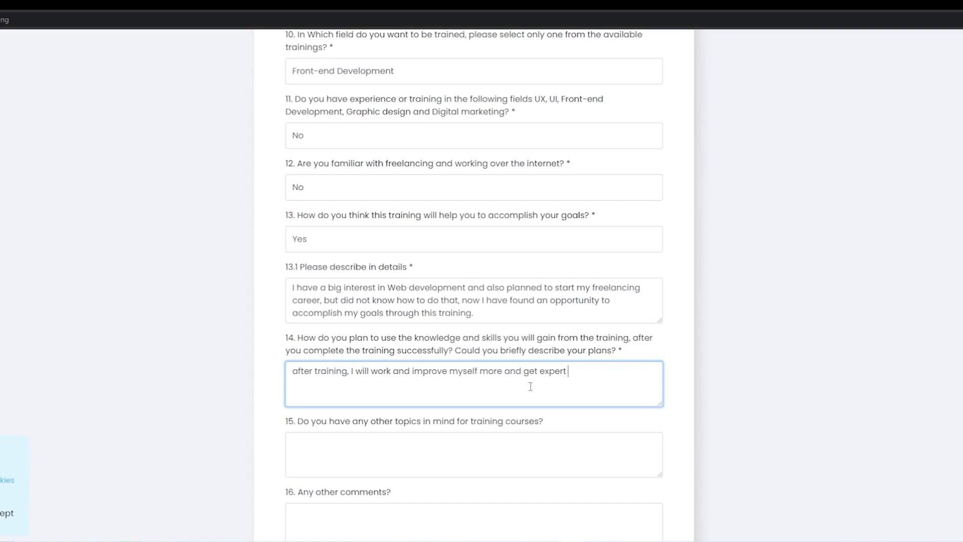
type("in that then will train other brothers and sisters to start freelancing and have a good income from their home.")
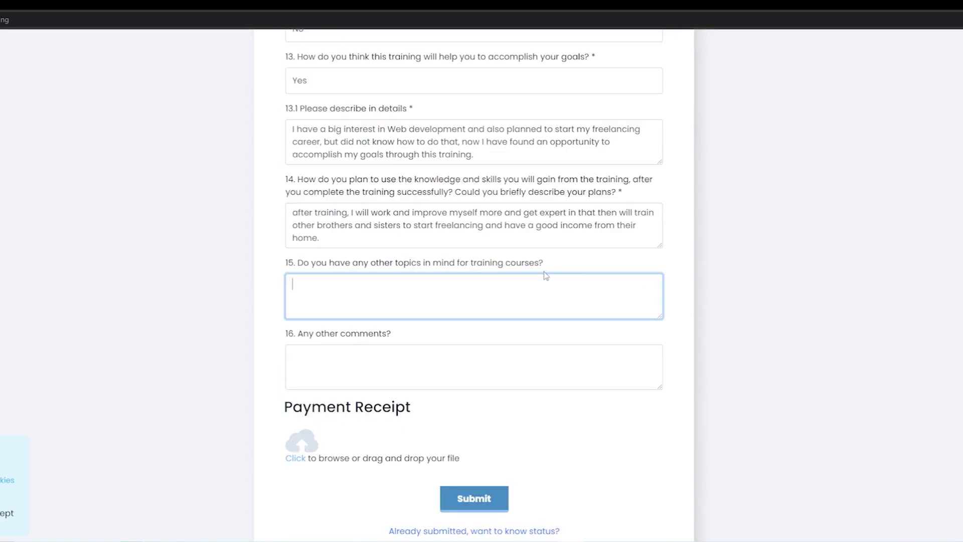
scroll(551, 274, "up", 5)
scroll(551, 273, "up", 12)
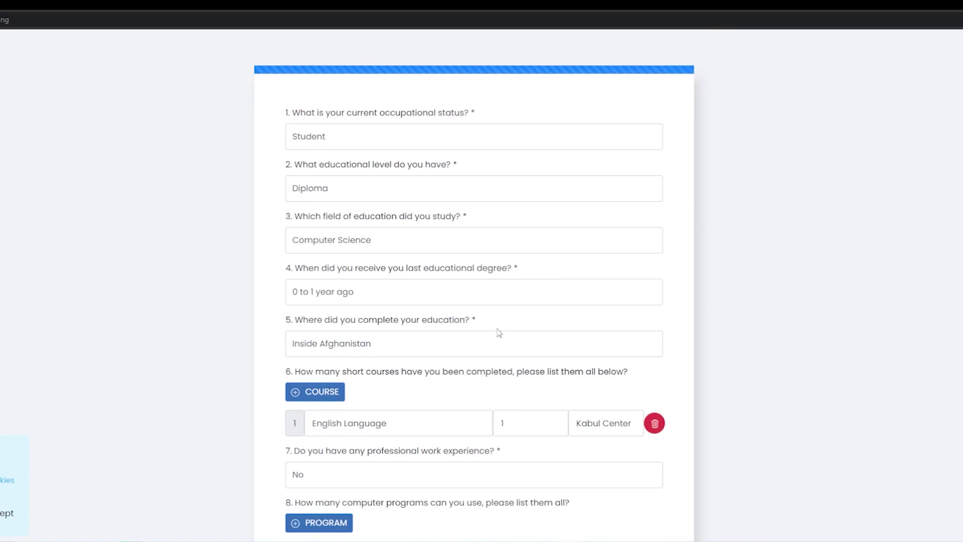
scroll(477, 329, "down", 7)
scroll(480, 327, "down", 9)
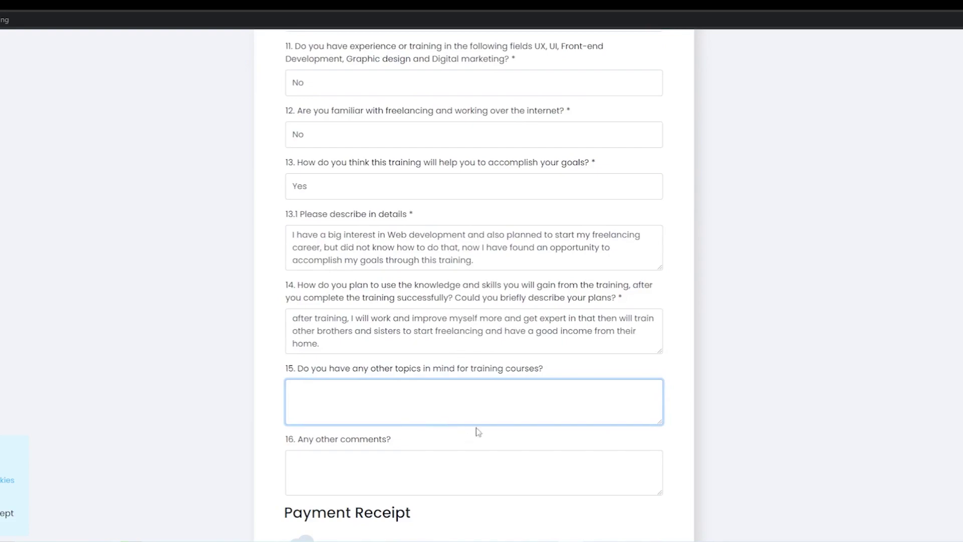
scroll(478, 431, "down", 3)
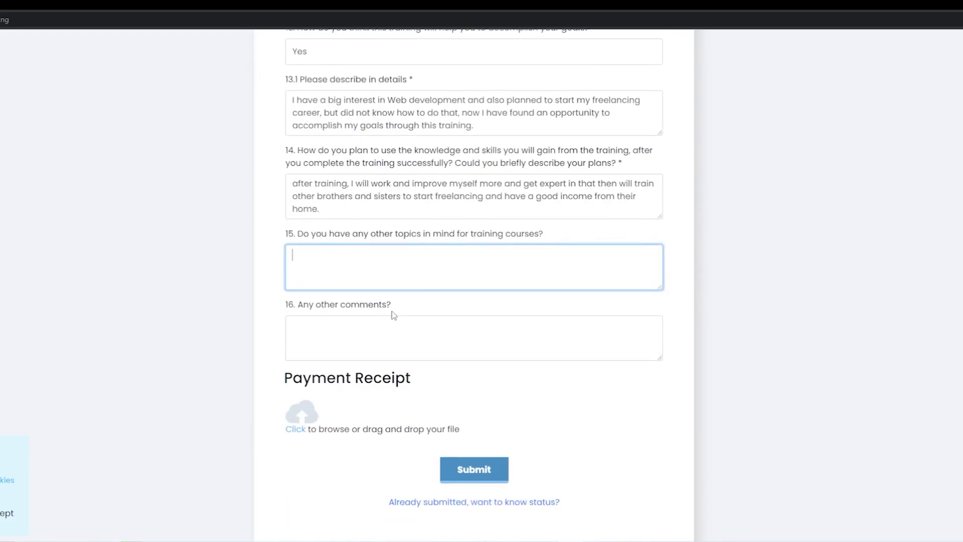
left_click(364, 337)
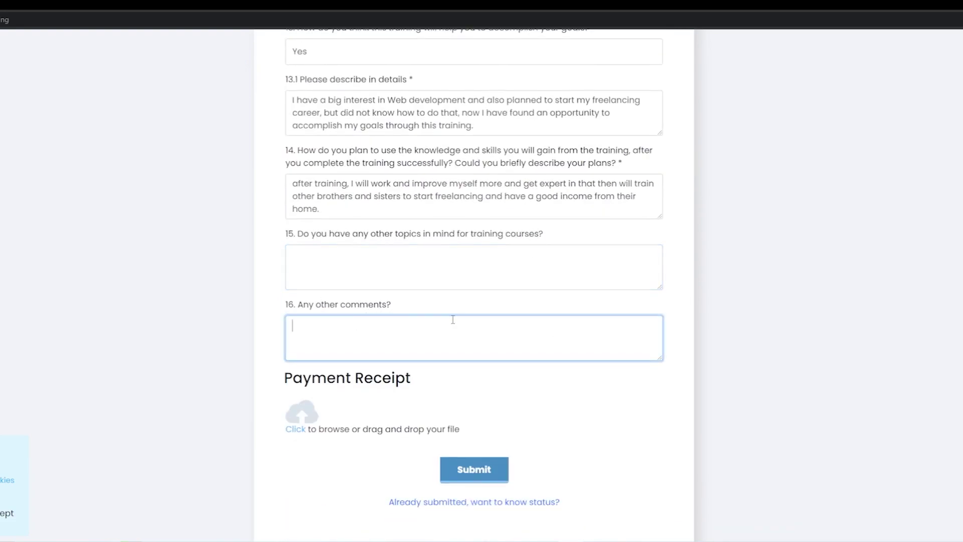
Submit the training application and highlight the assigned application number on the Successfully completed page
left_click(459, 474)
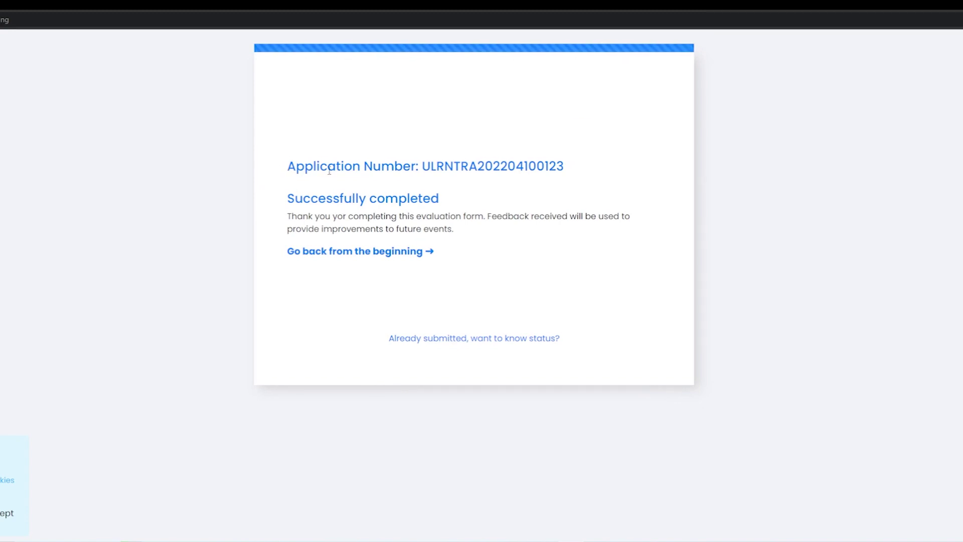
left_click_drag(419, 168, 600, 172)
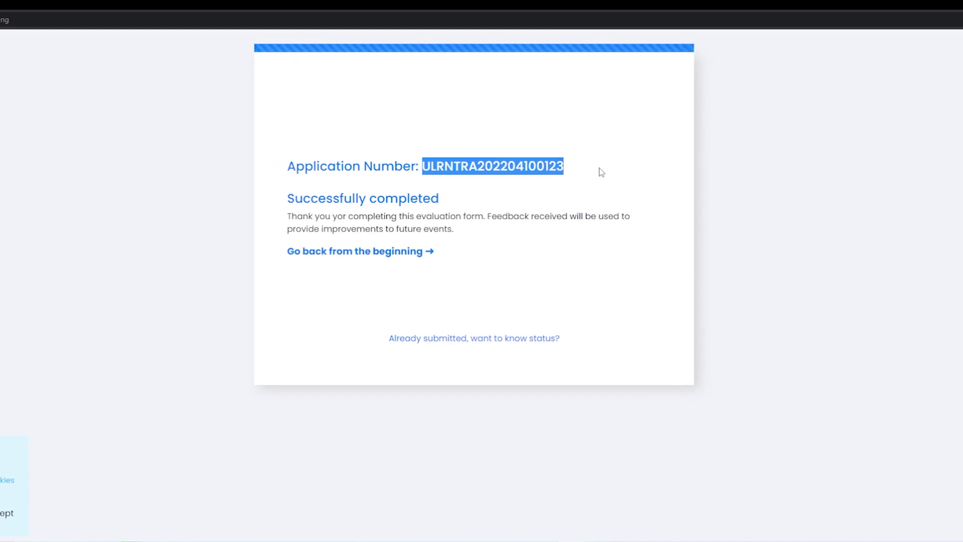
left_click_drag(600, 172, 377, 157)
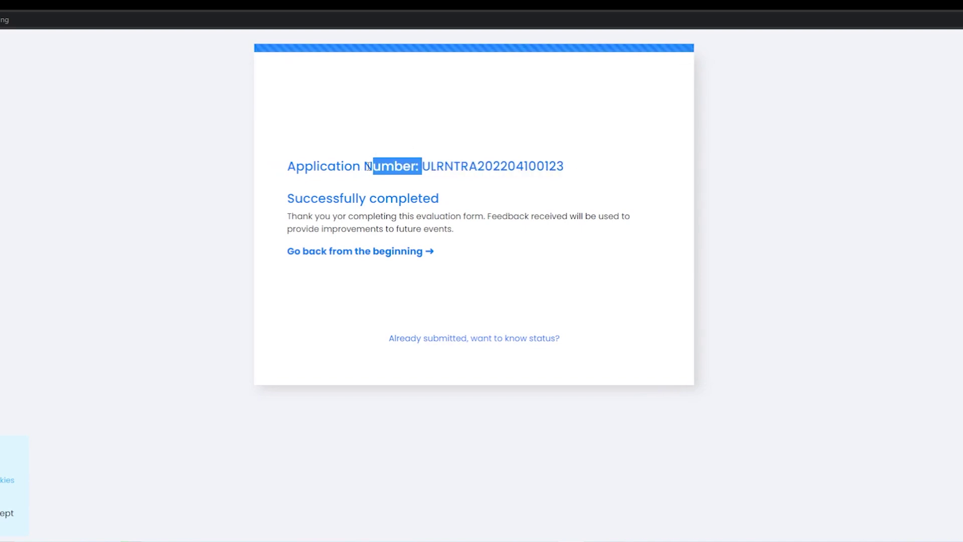
left_click(386, 160)
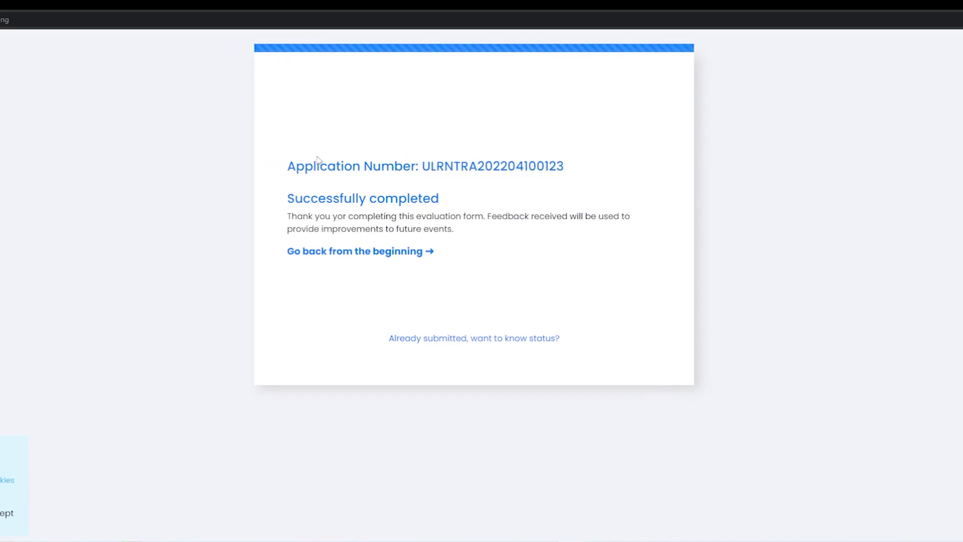
Return to the dashboard, open Application Status, and highlight the Training application's number marked Initial
left_click(340, 252)
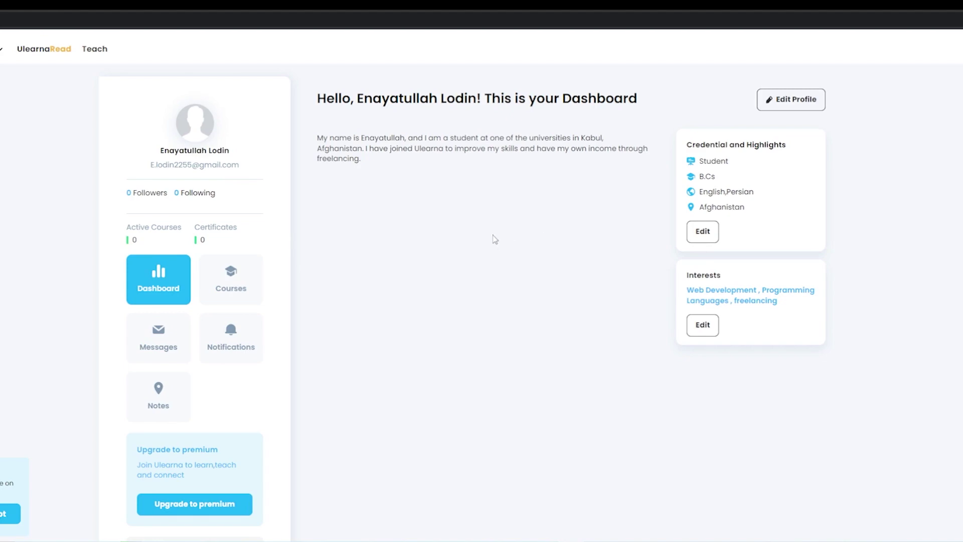
scroll(494, 236, "down", 5)
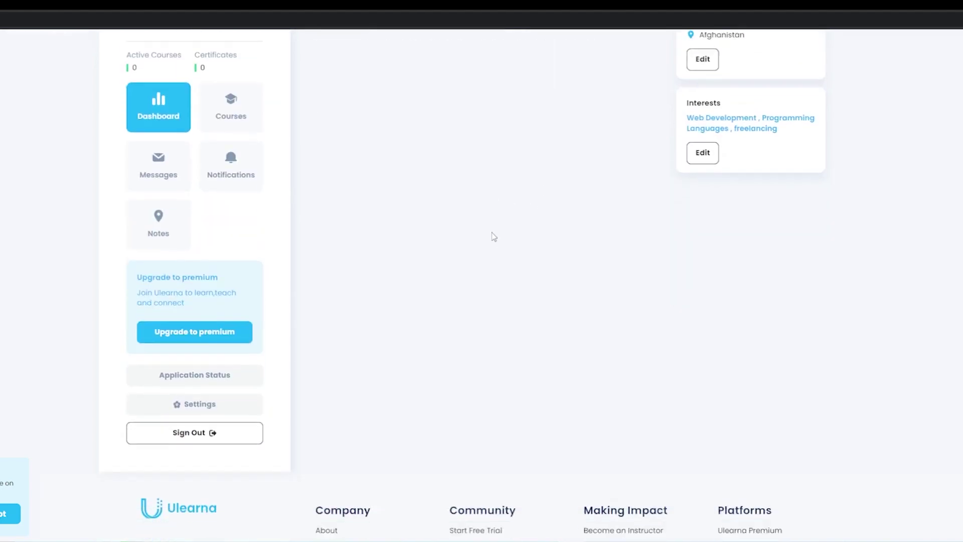
scroll(389, 245, "up", 3)
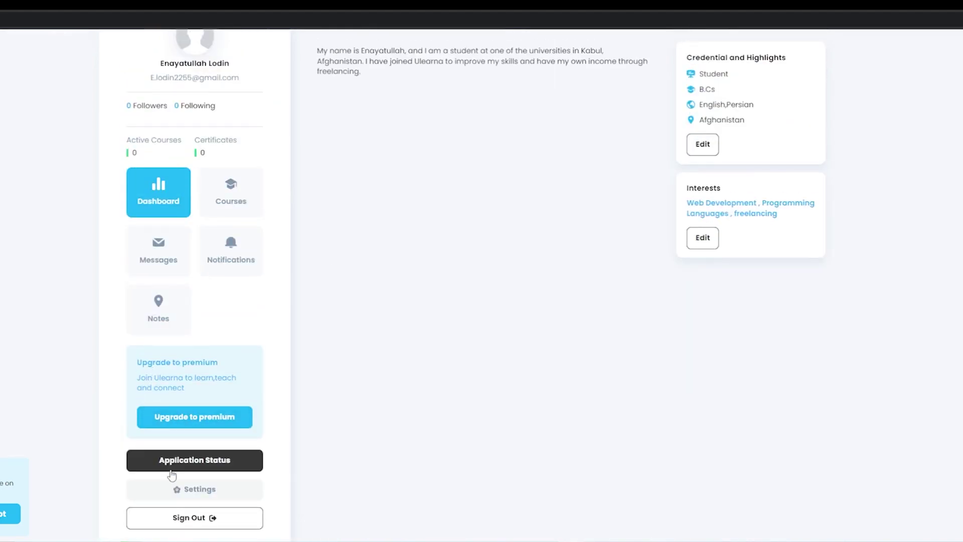
left_click(191, 467)
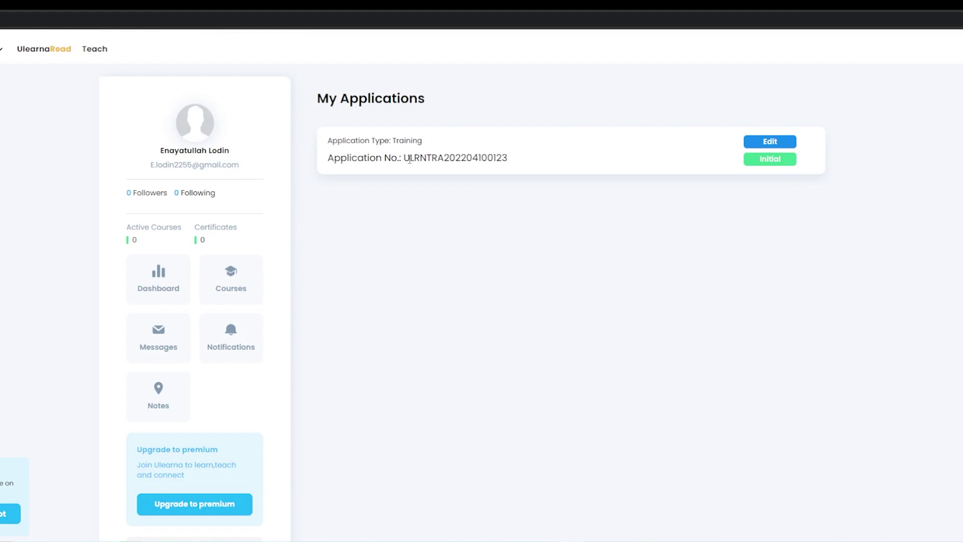
left_click_drag(408, 160, 522, 161)
left_click(634, 371)
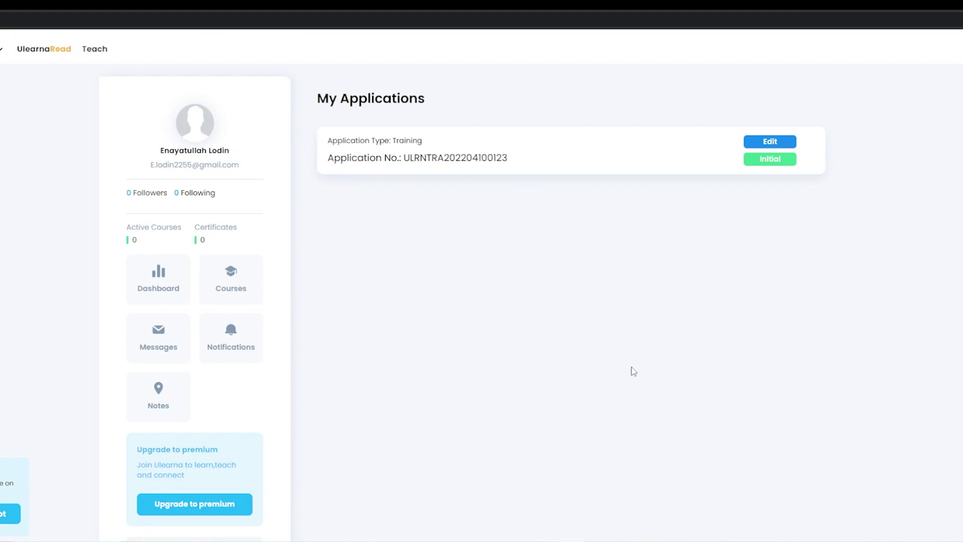